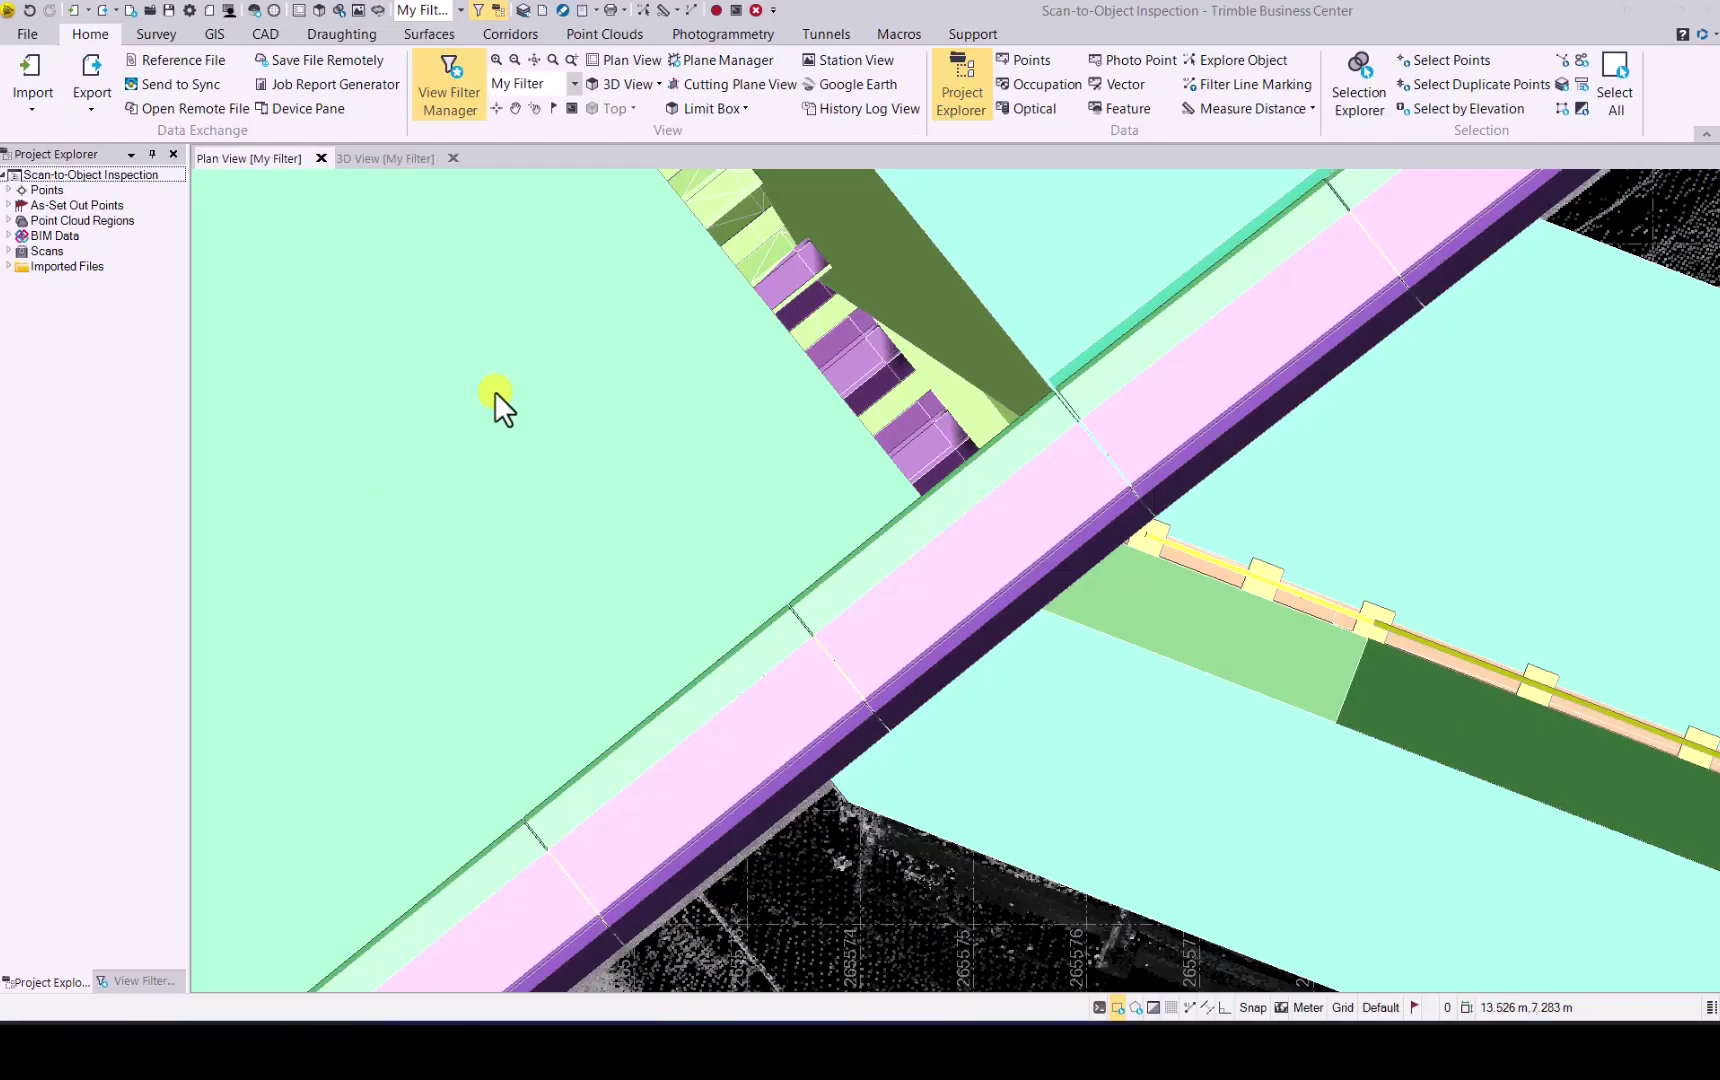
Filter the view to layer ST-Pr_25_71_5 only and hide the Default point cloud region.
{"action": "left_click", "coordinate": [128, 983]}
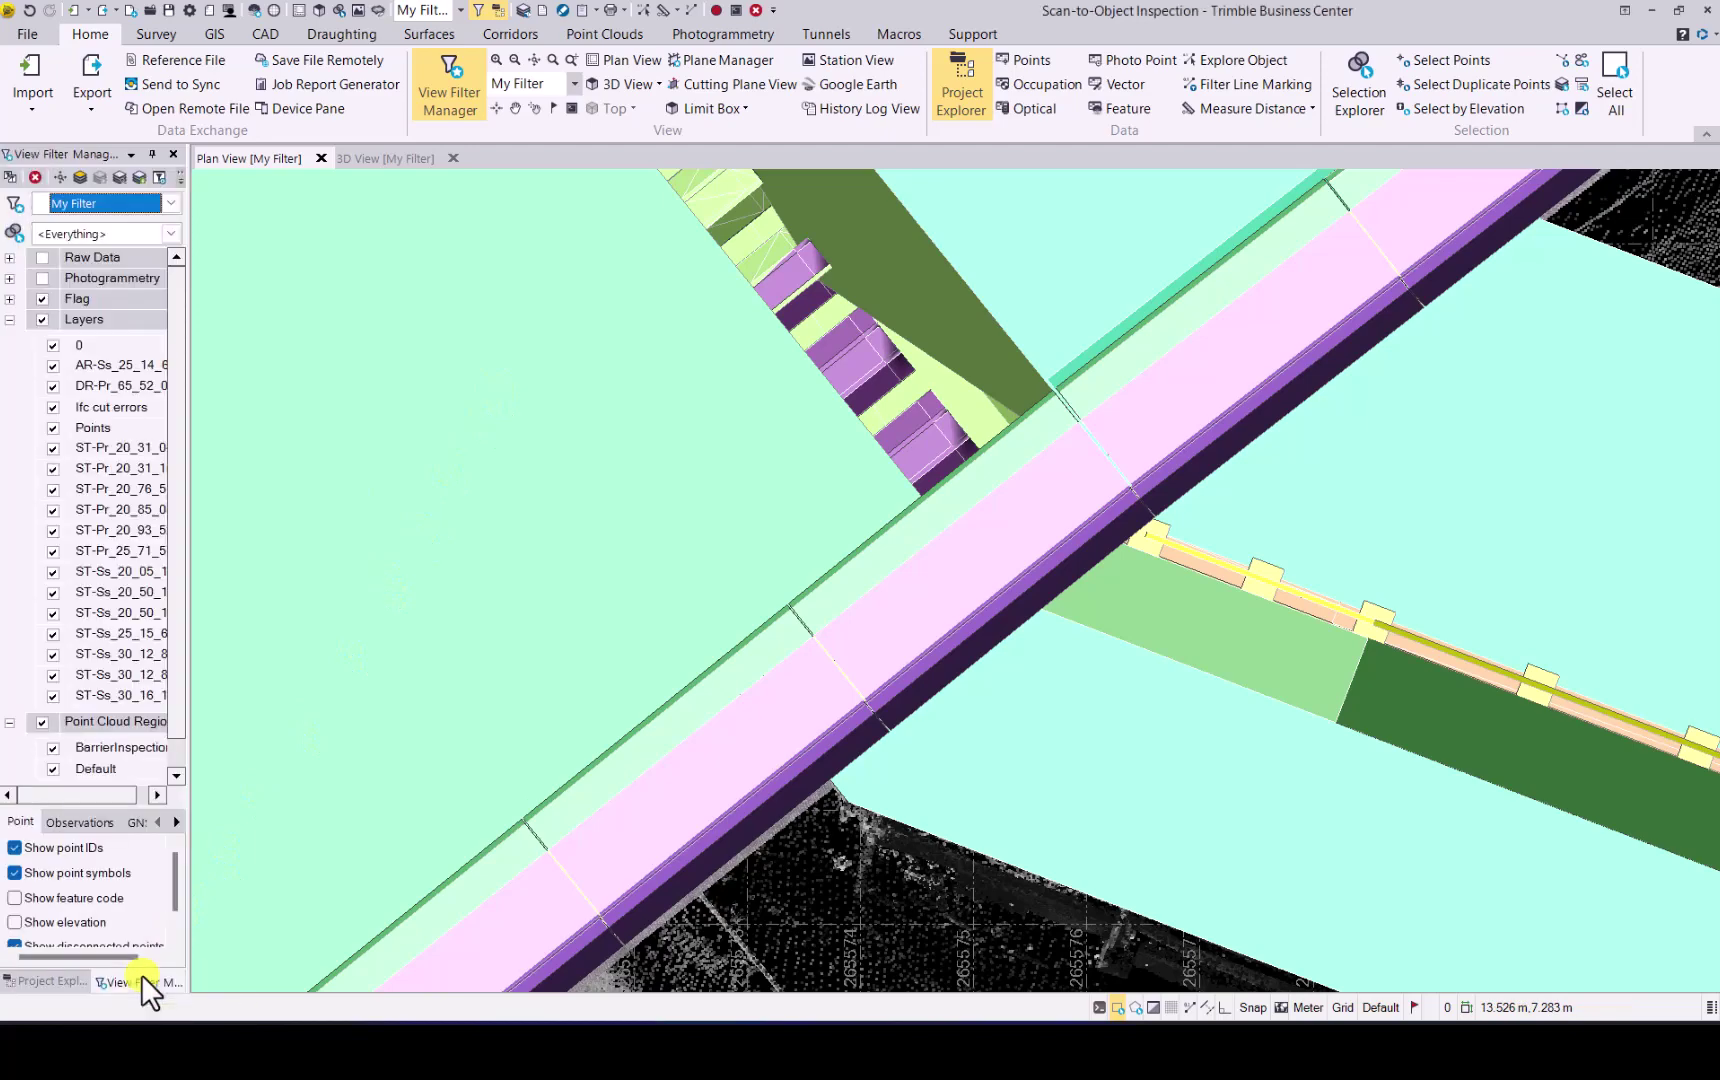
{"action": "left_click", "coordinate": [42, 321]}
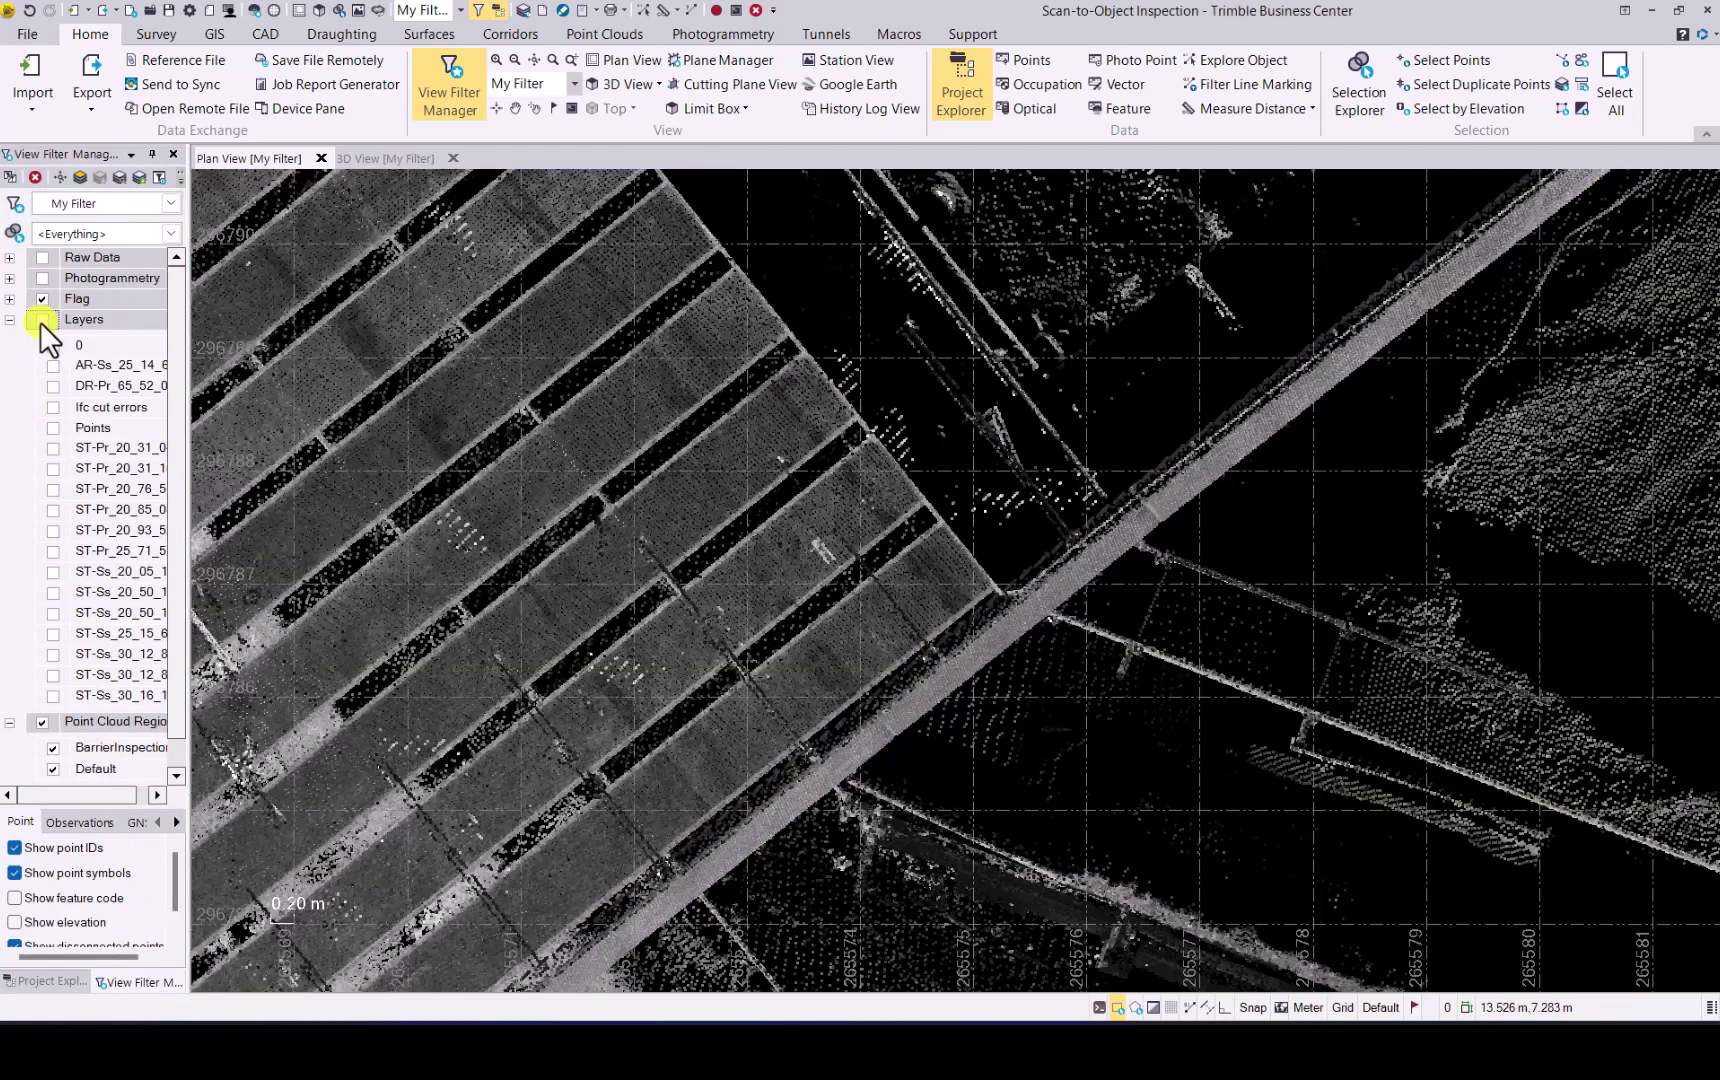
{"action": "left_click", "coordinate": [52, 552]}
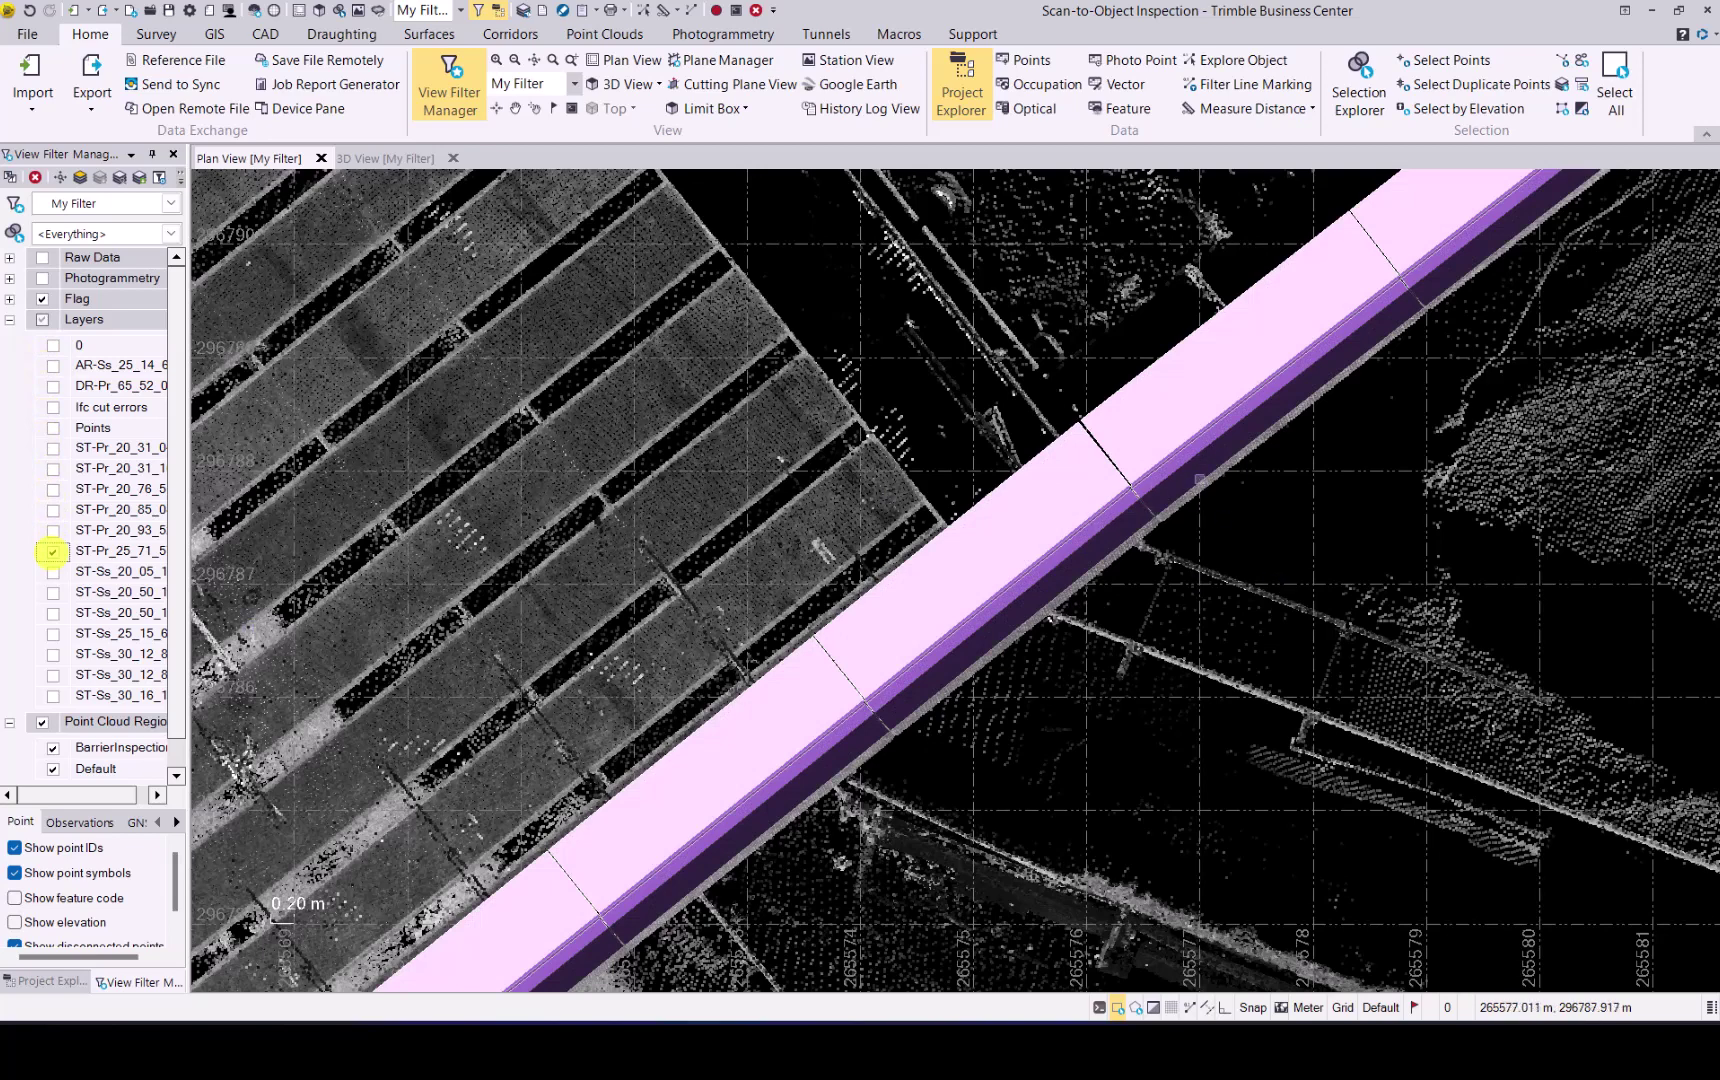
{"action": "left_click", "coordinate": [52, 771]}
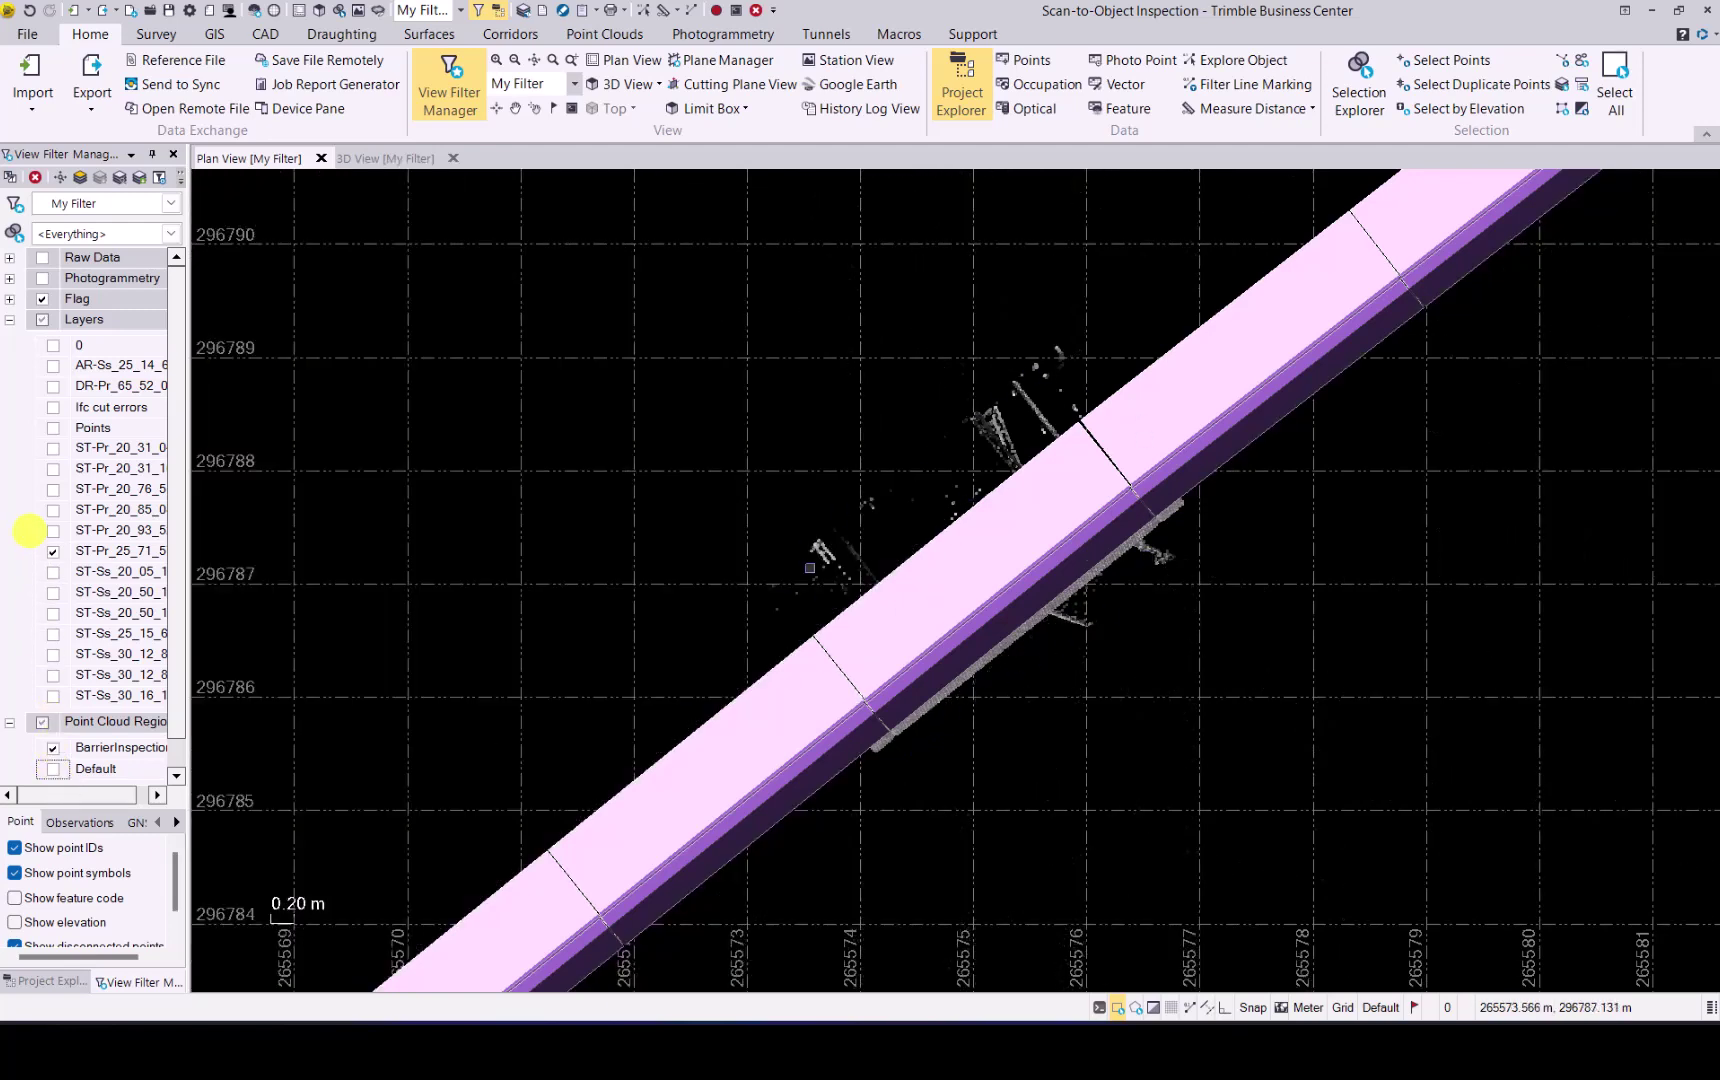
Show the barrier model in the 3D View [My Filter] and bring up the Point Clouds tools.
{"action": "left_click", "coordinate": [404, 158]}
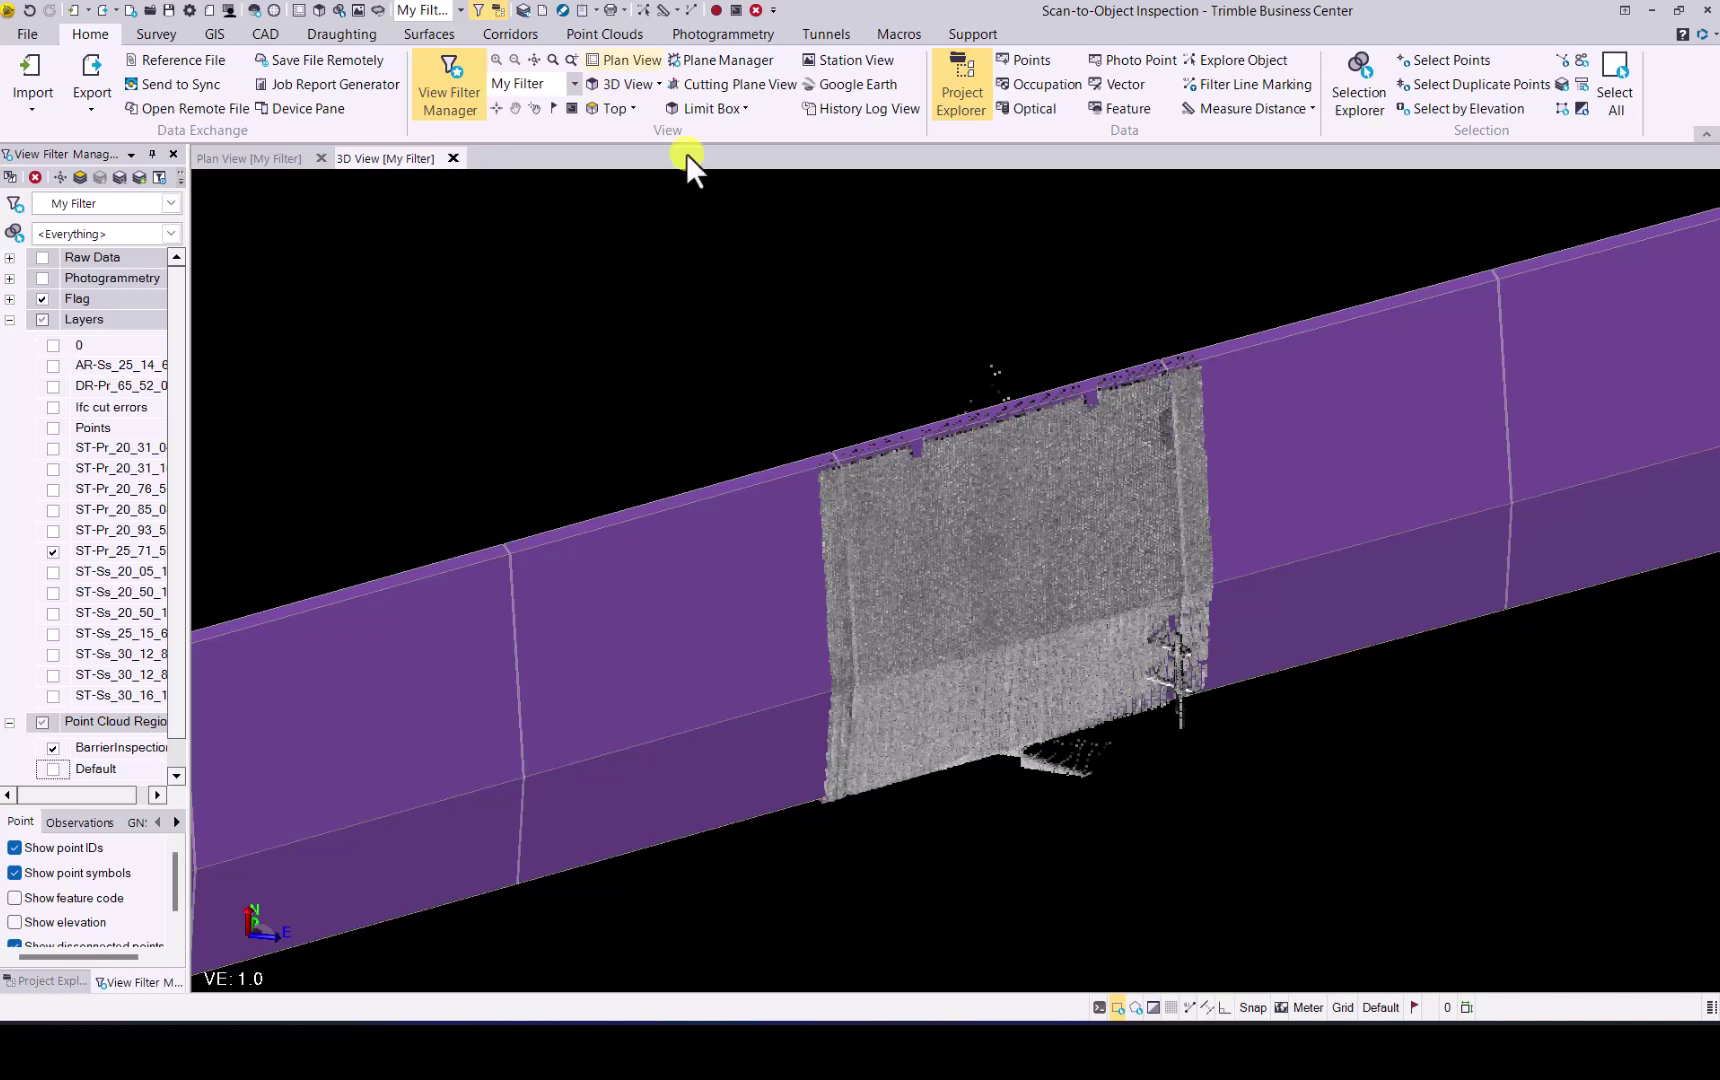
{"action": "left_click", "coordinate": [601, 31]}
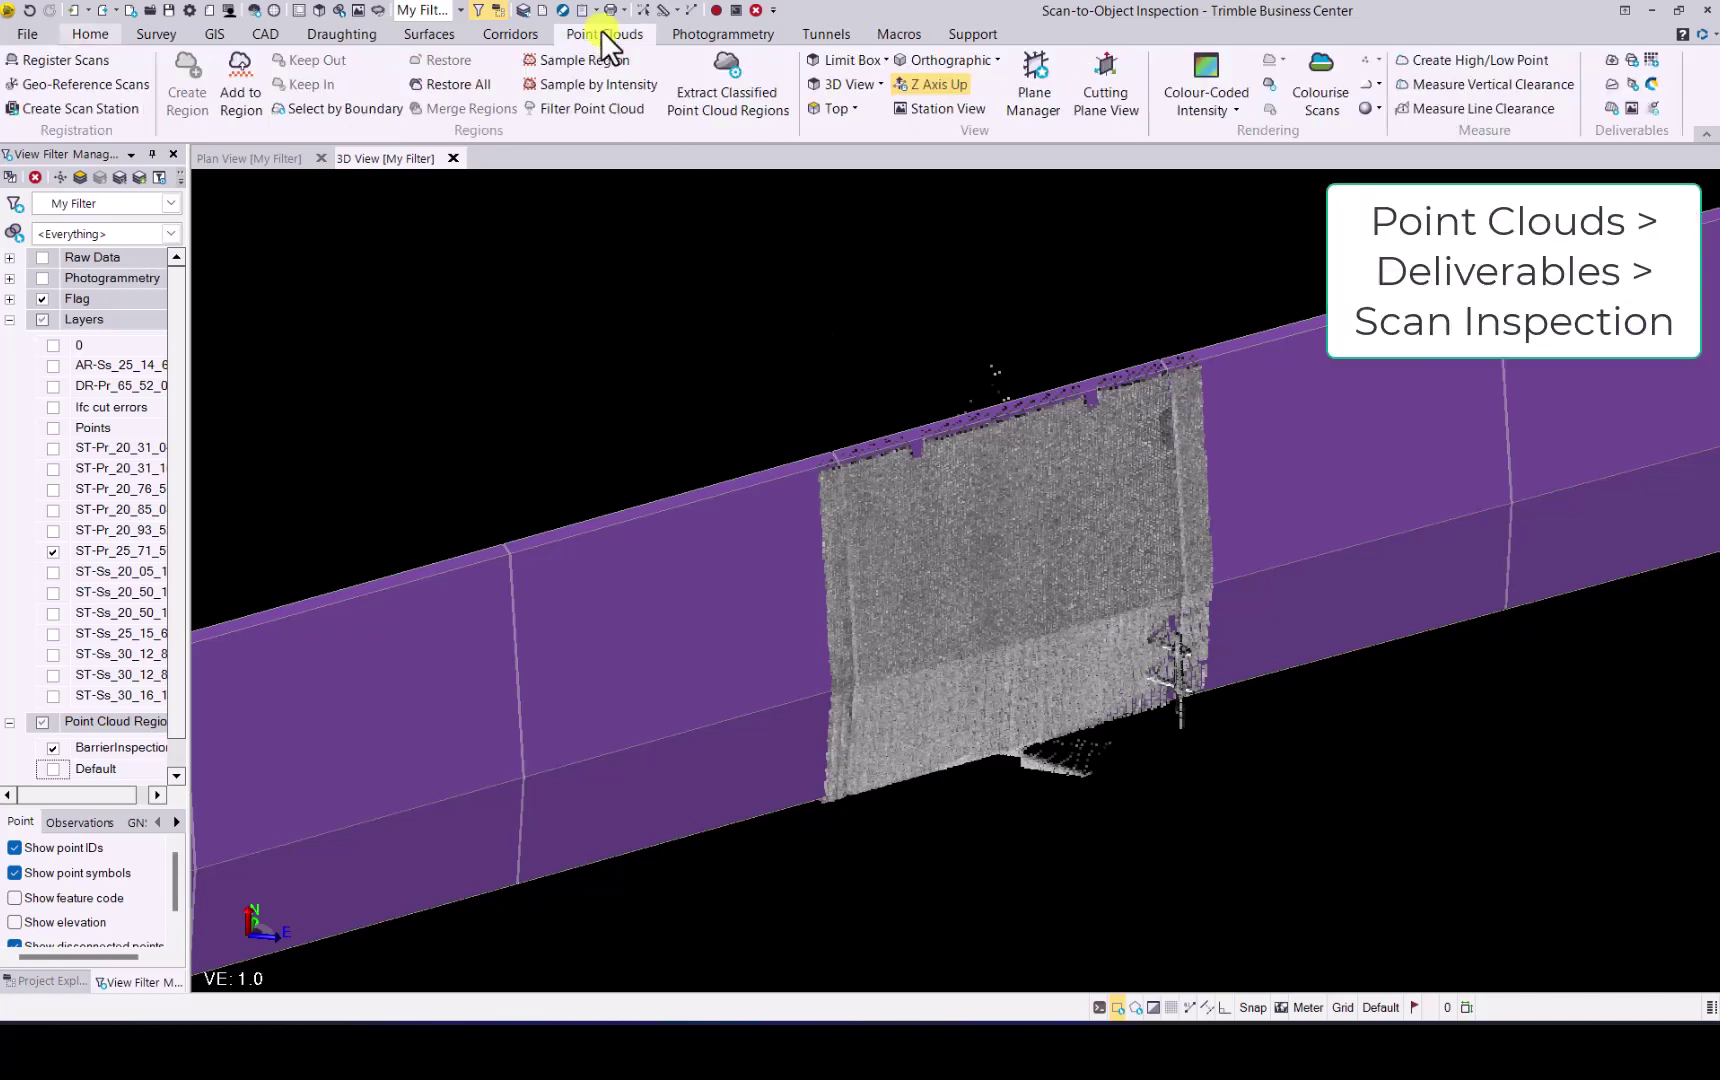
Start a Scan to 3D object inspection using the parapet wall as the design object.
{"action": "left_click", "coordinate": [1653, 108]}
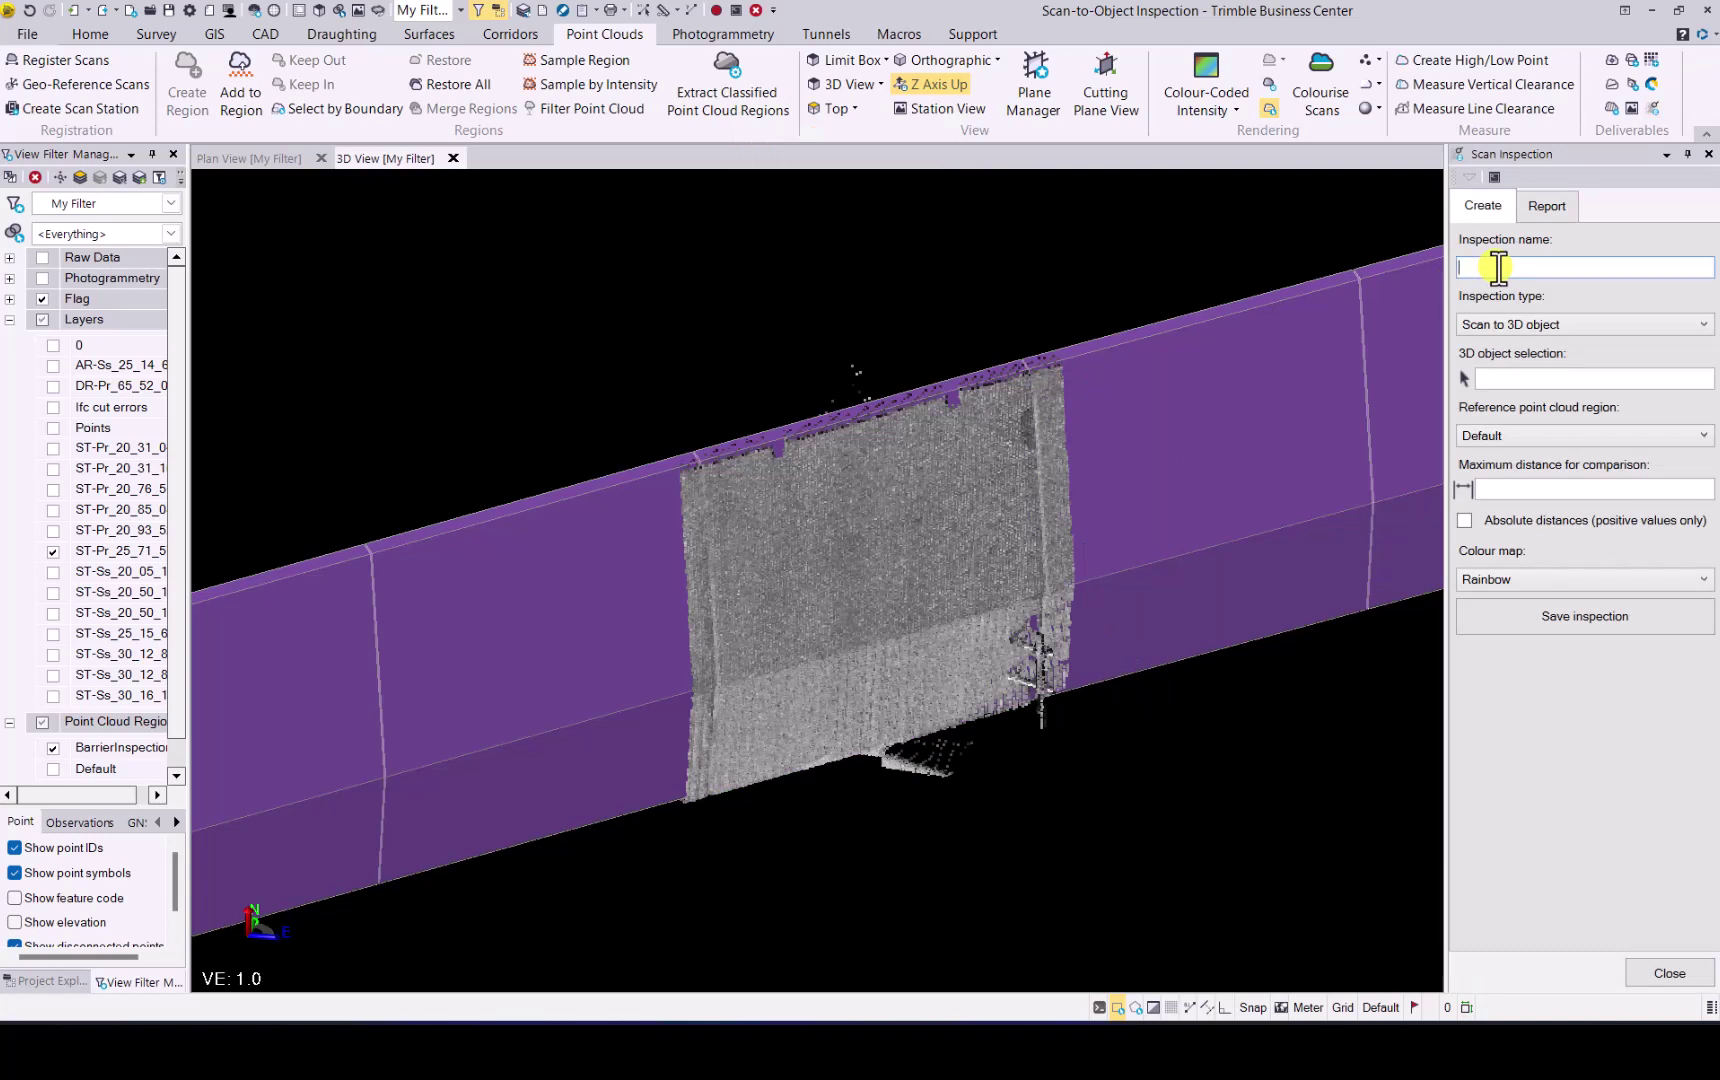
{"action": "type", "text": "Inspect1"}
{"action": "left_click", "coordinate": [1550, 329]}
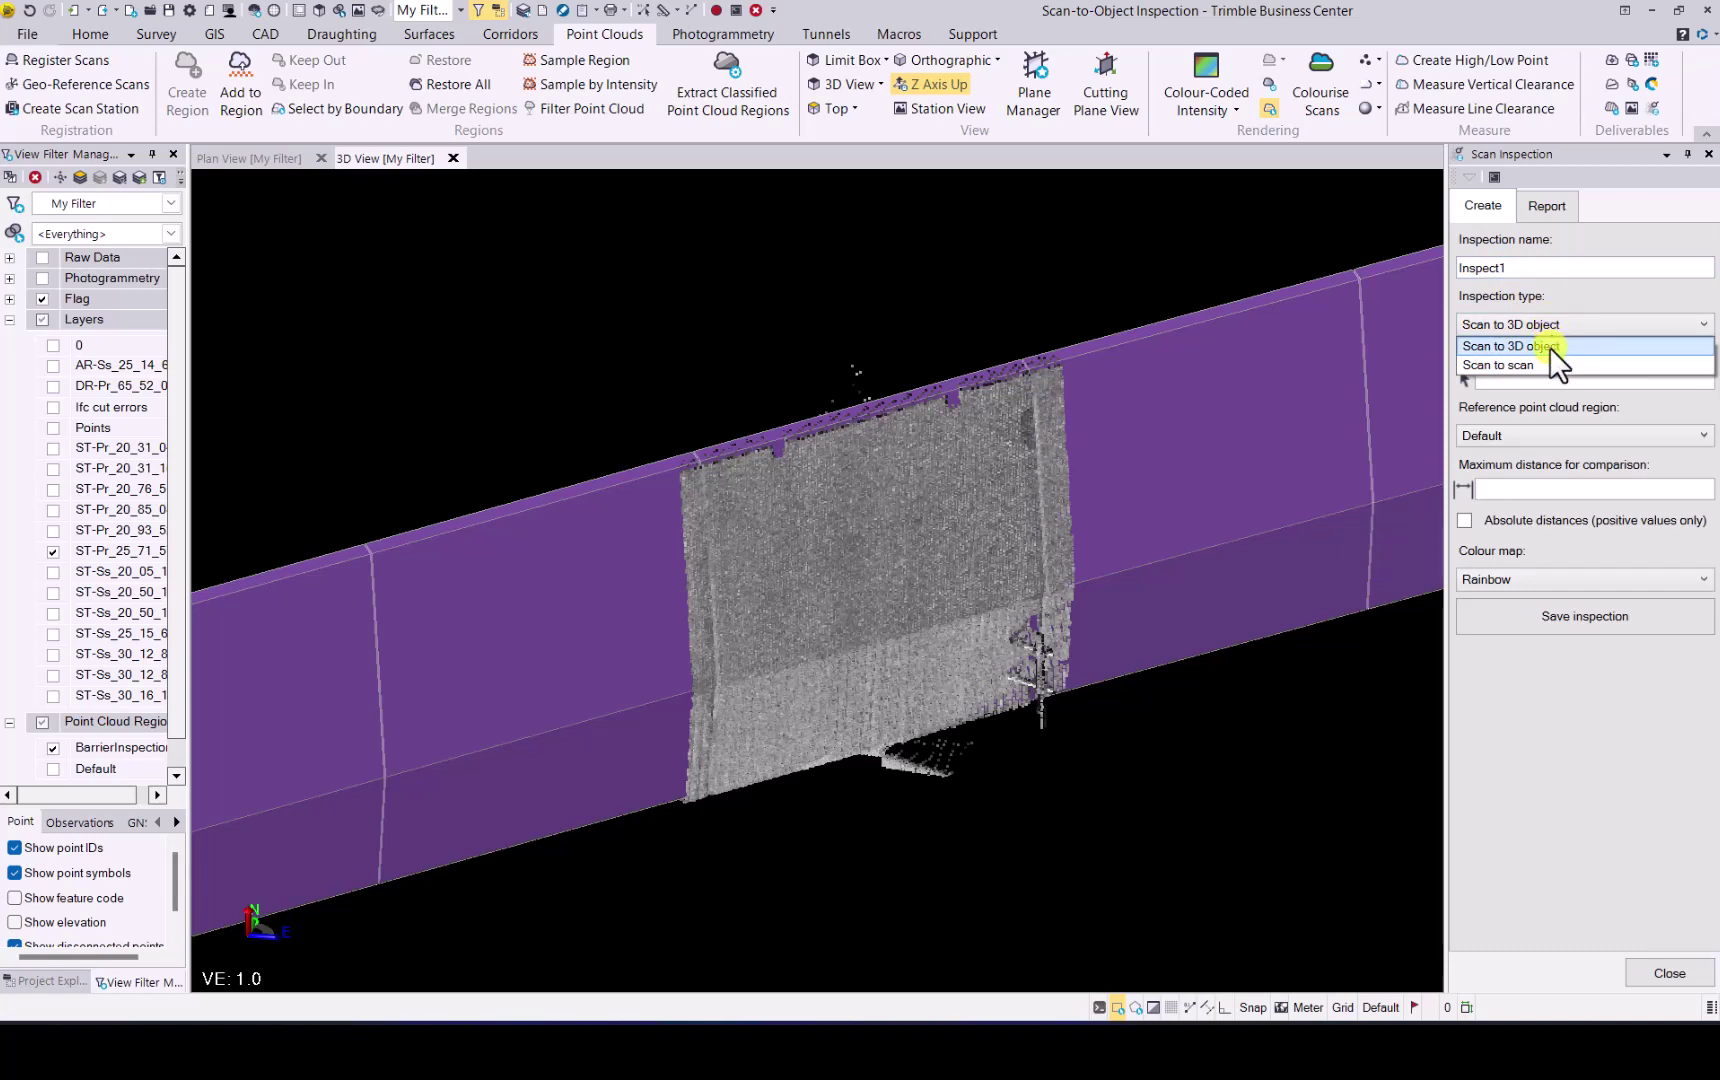
{"action": "left_click", "coordinate": [1550, 347]}
{"action": "left_click", "coordinate": [1496, 382]}
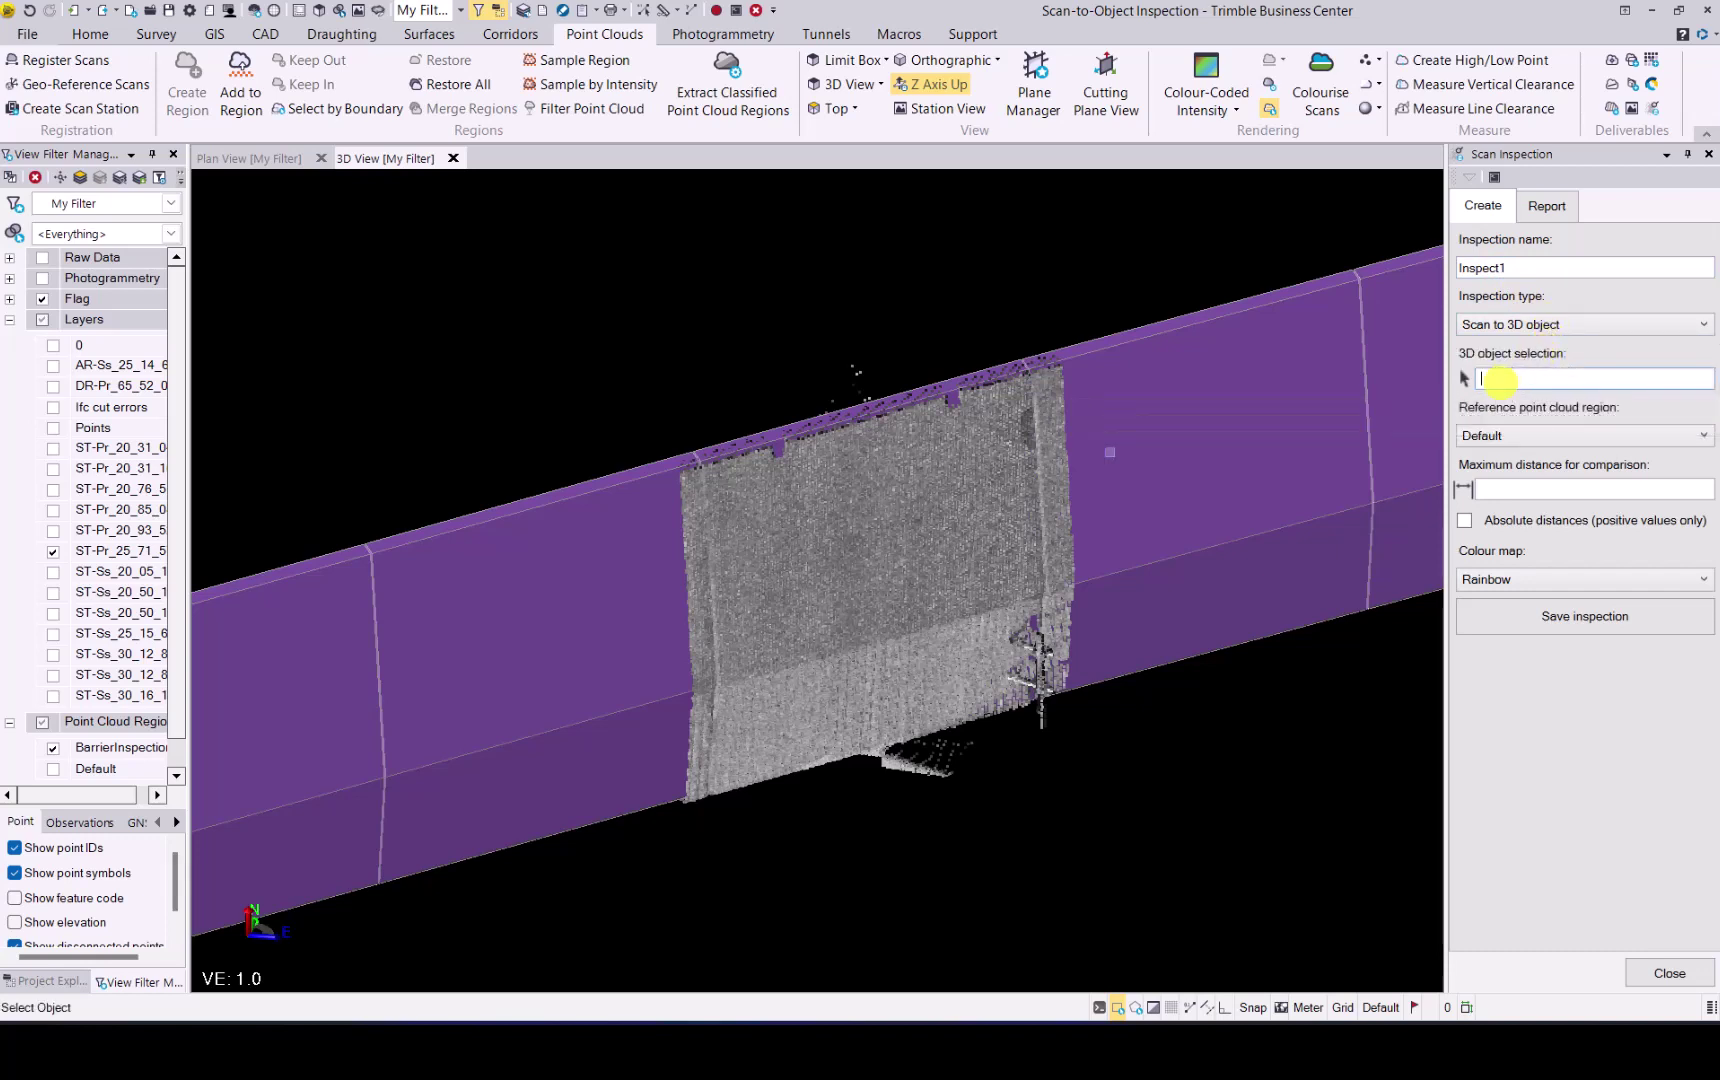
{"action": "left_click", "coordinate": [788, 437]}
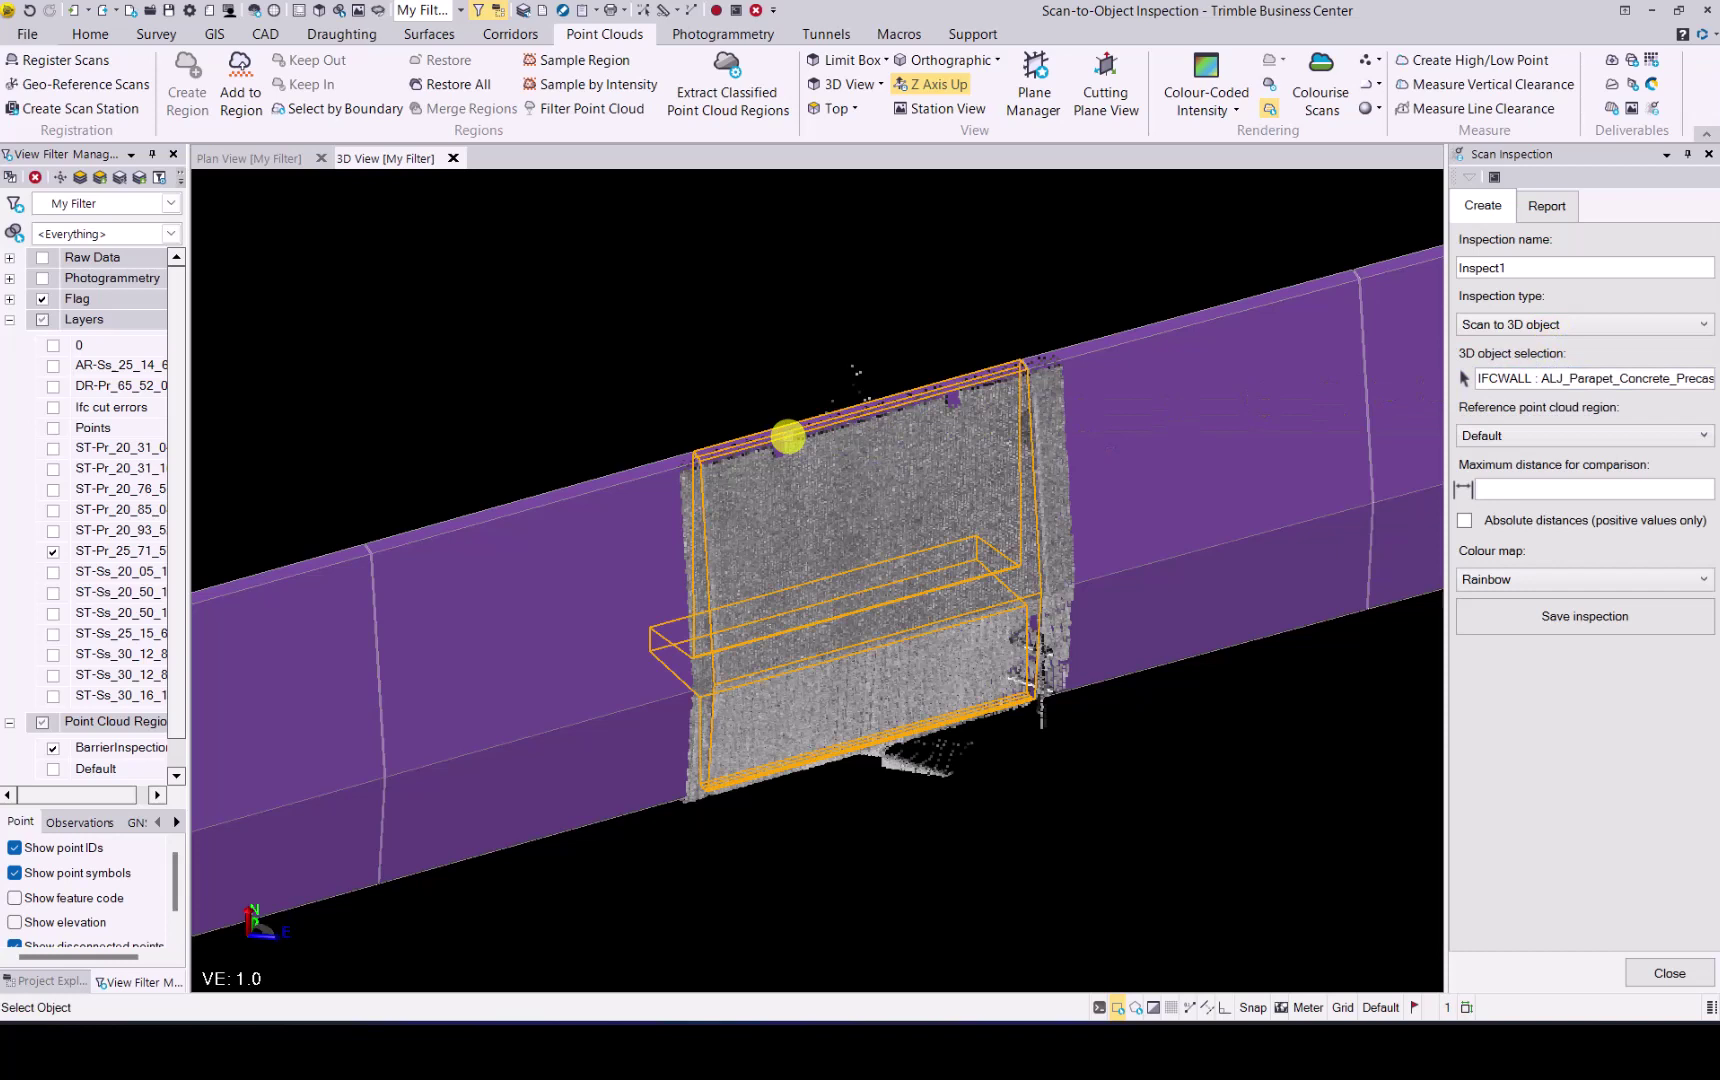
Compare against BarrierInspectionRegion with 0.3 maximum distance and the Rainbow colour map.
{"action": "left_click", "coordinate": [1519, 433]}
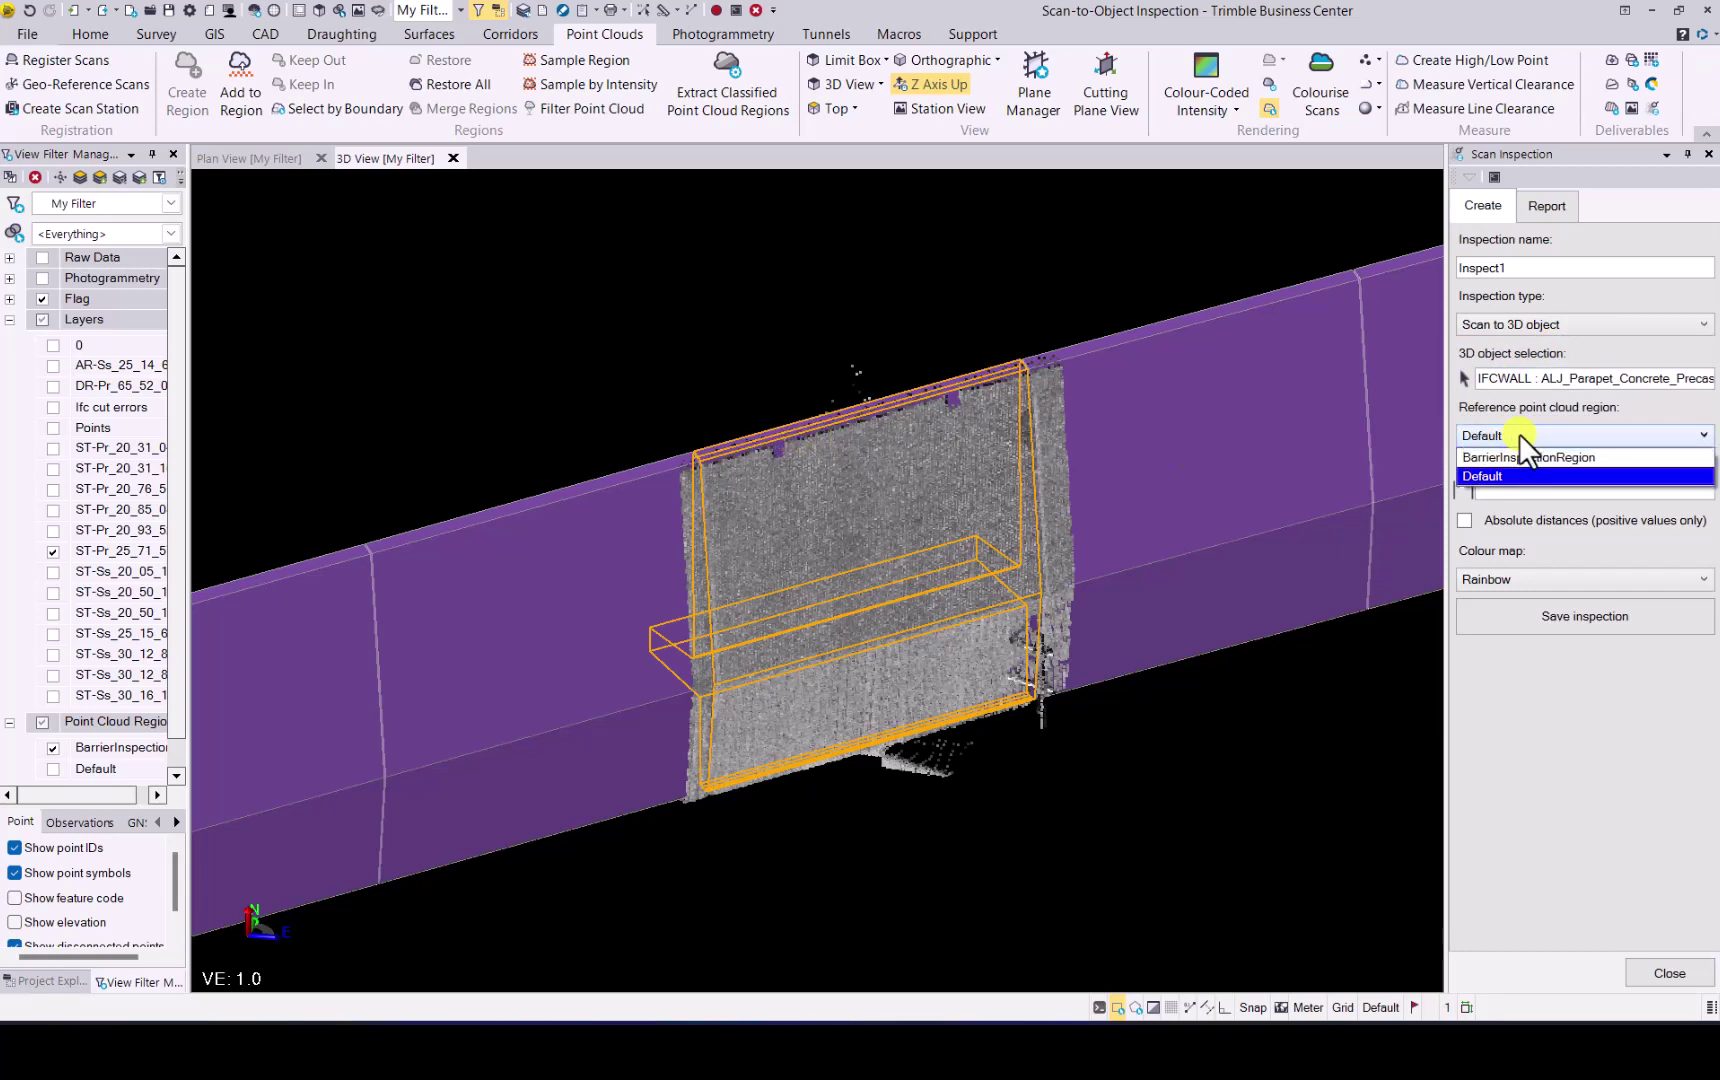
{"action": "left_click", "coordinate": [1584, 459]}
{"action": "left_click", "coordinate": [1507, 491]}
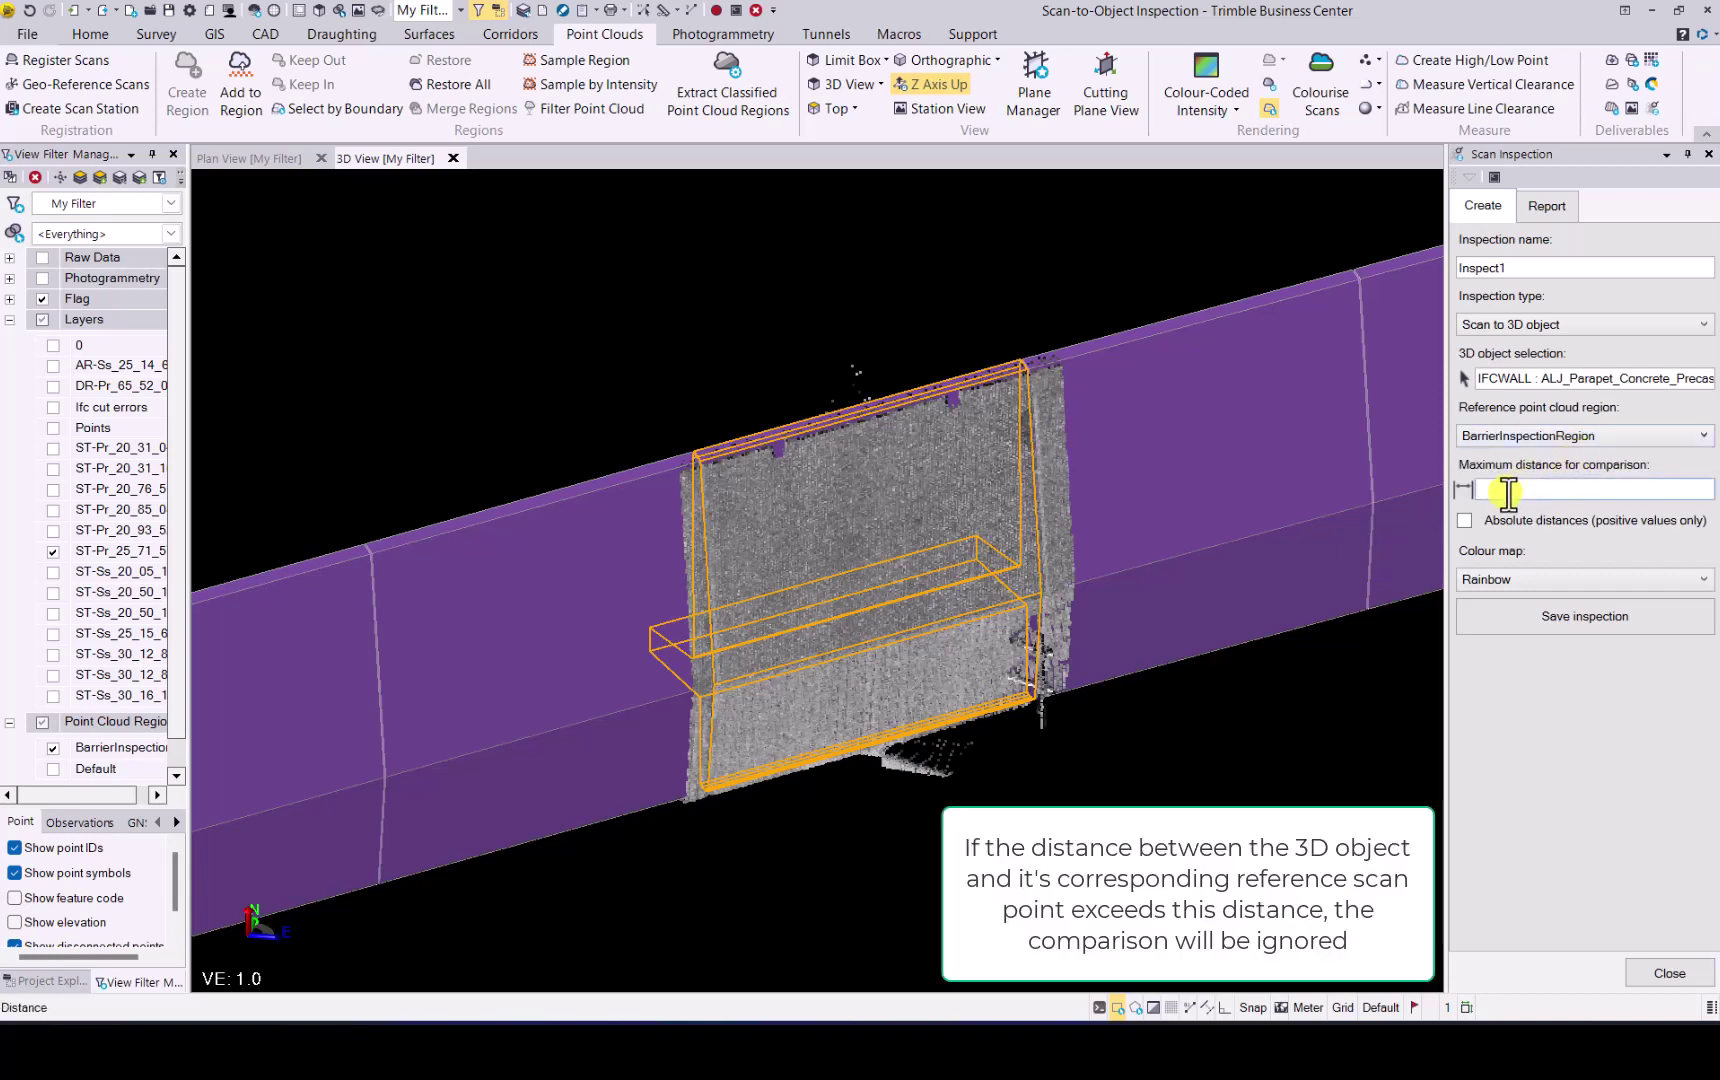
{"action": "type", "text": "0.3"}
{"action": "key", "text": "Tab"}
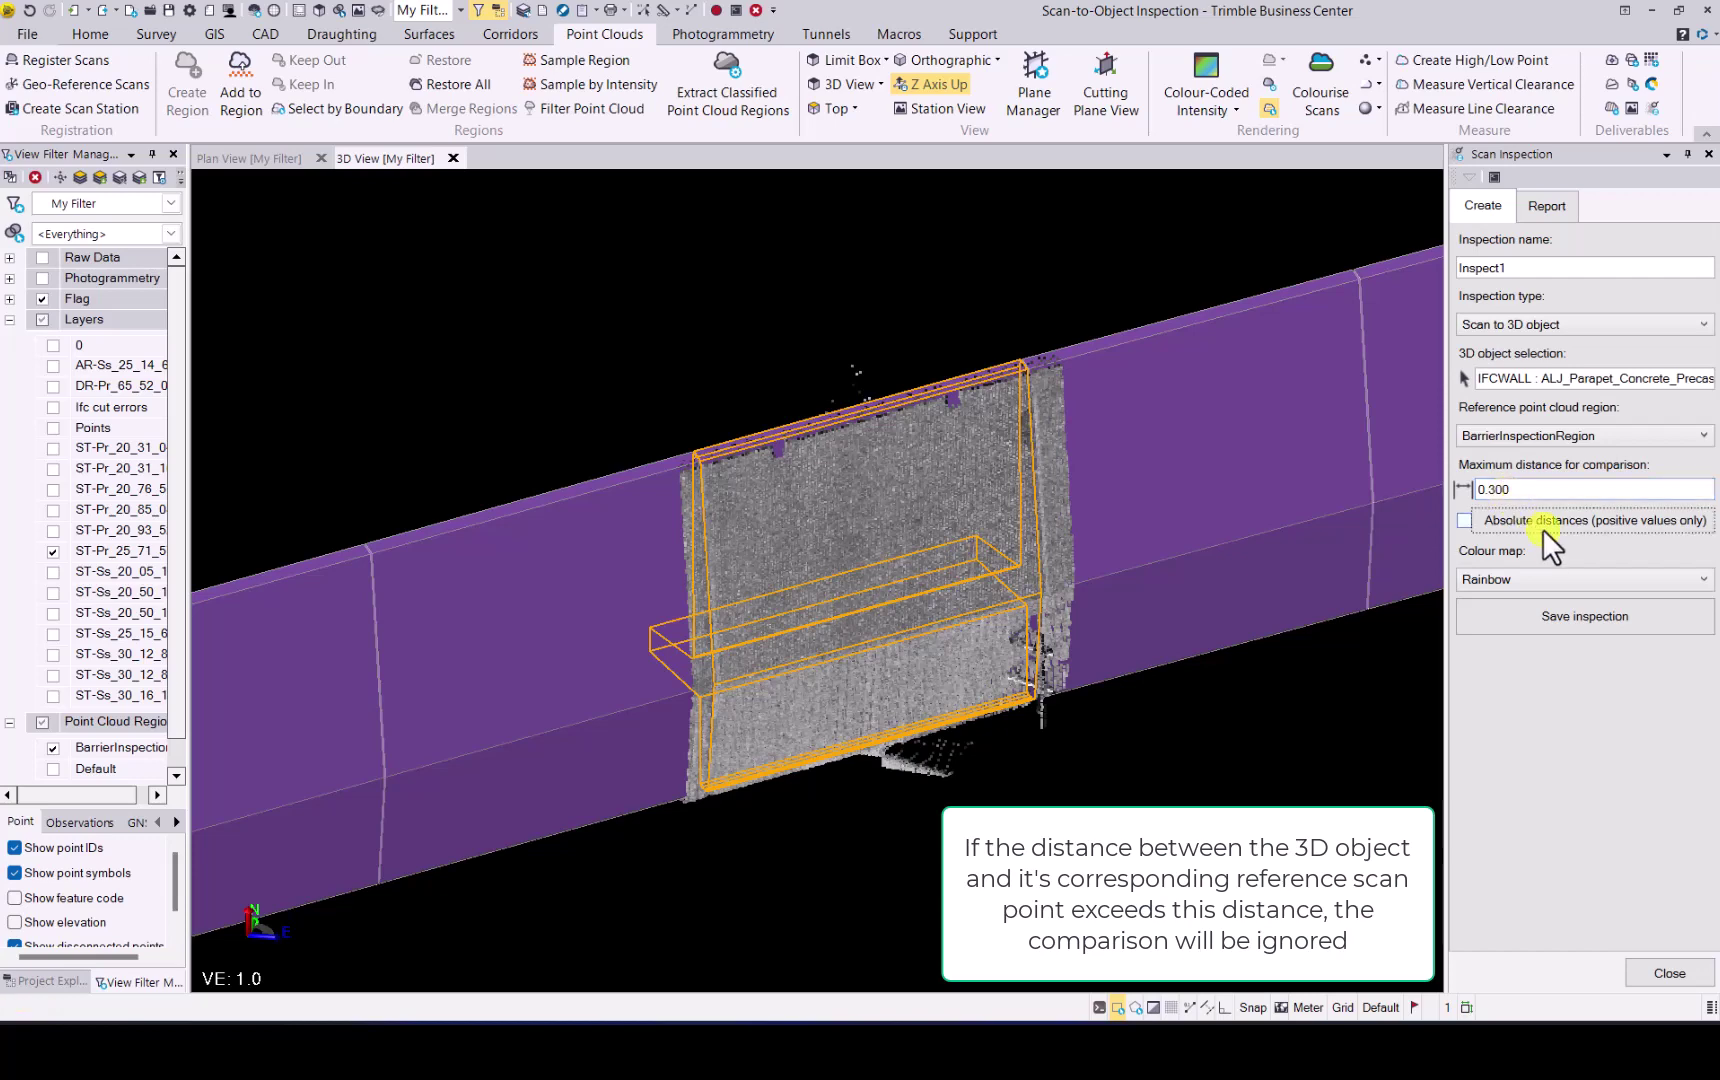
{"action": "left_click", "coordinate": [1534, 581]}
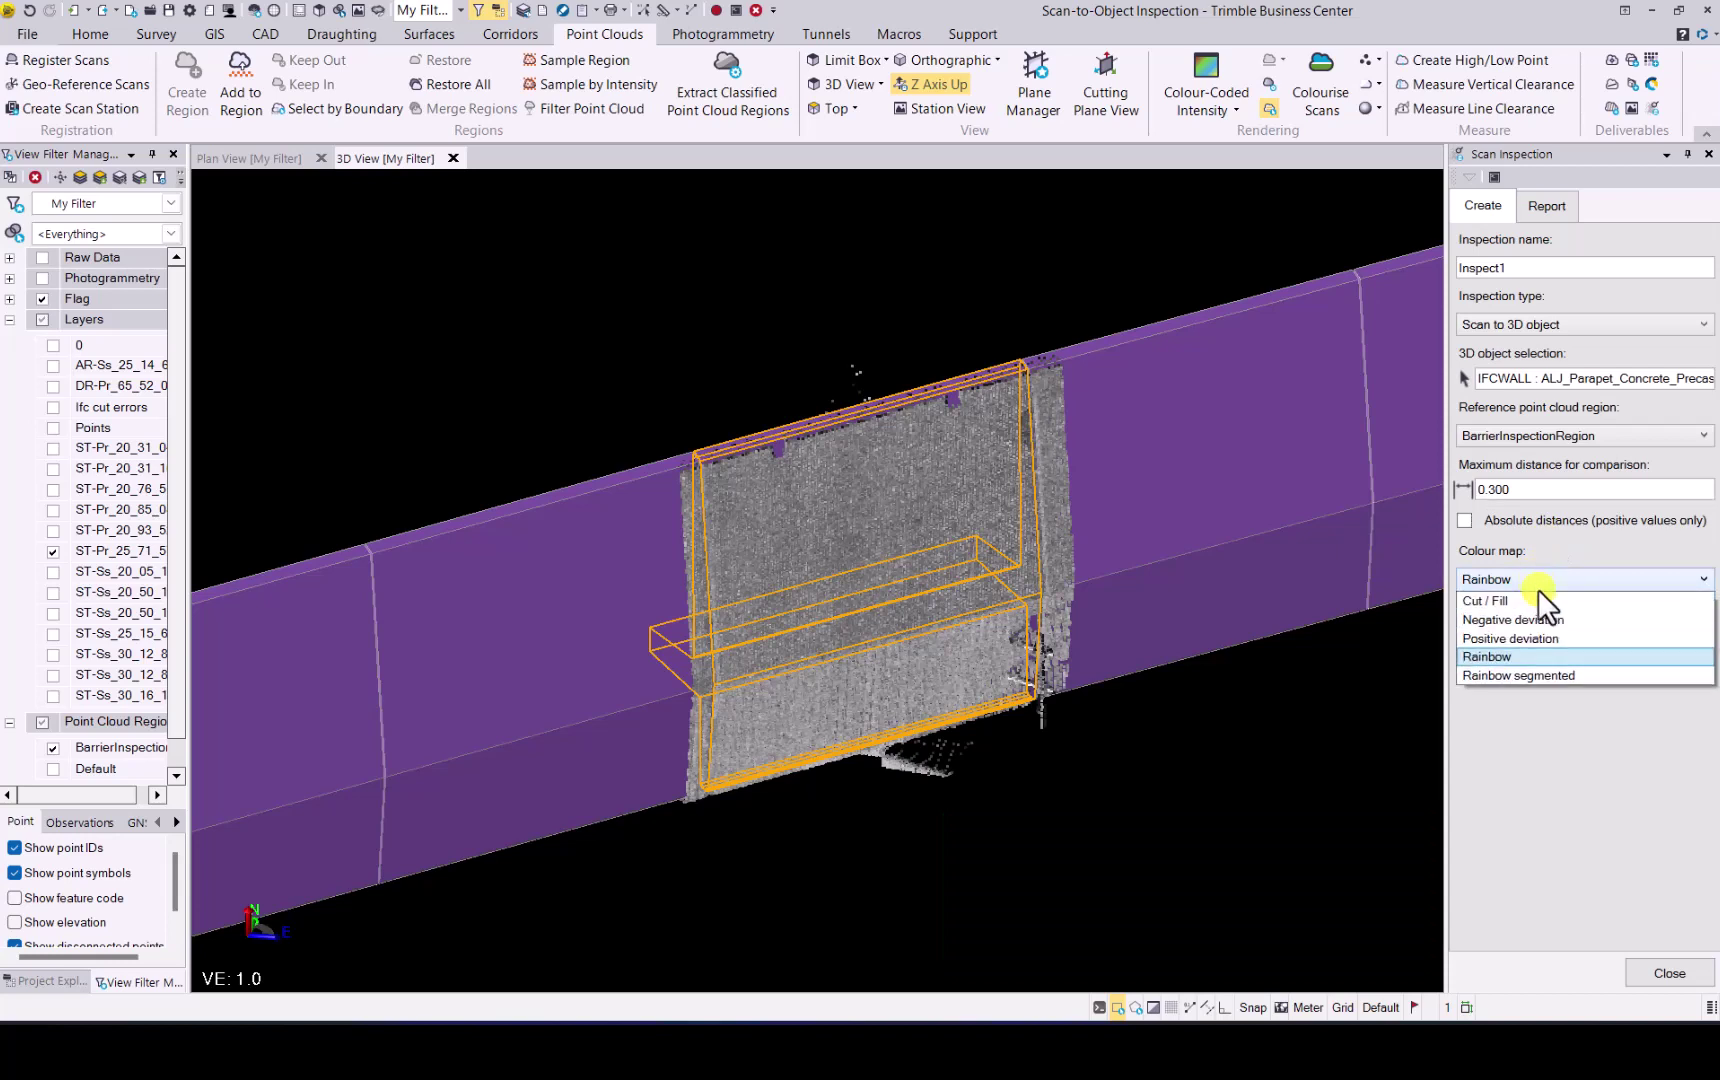
{"action": "left_click", "coordinate": [1565, 656]}
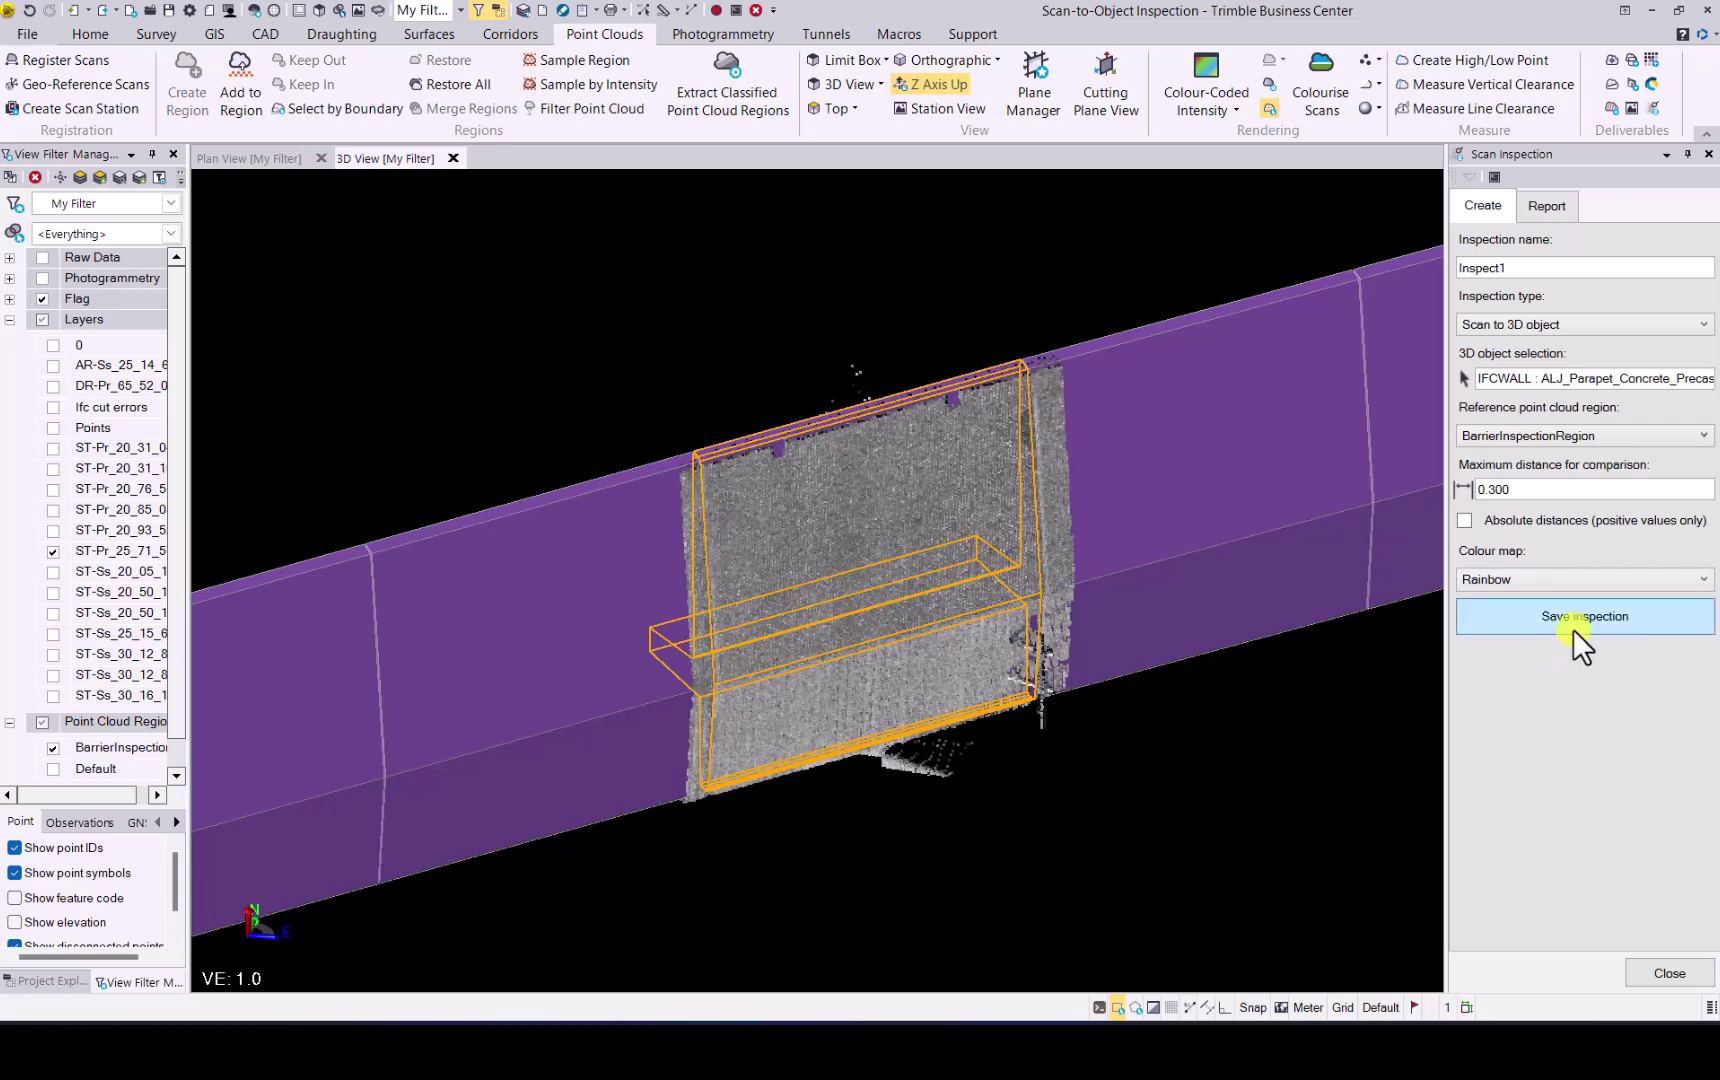
Save the inspection and select Inspect1 under Point Cloud Inspections in the project tree.
{"action": "left_click", "coordinate": [1576, 616]}
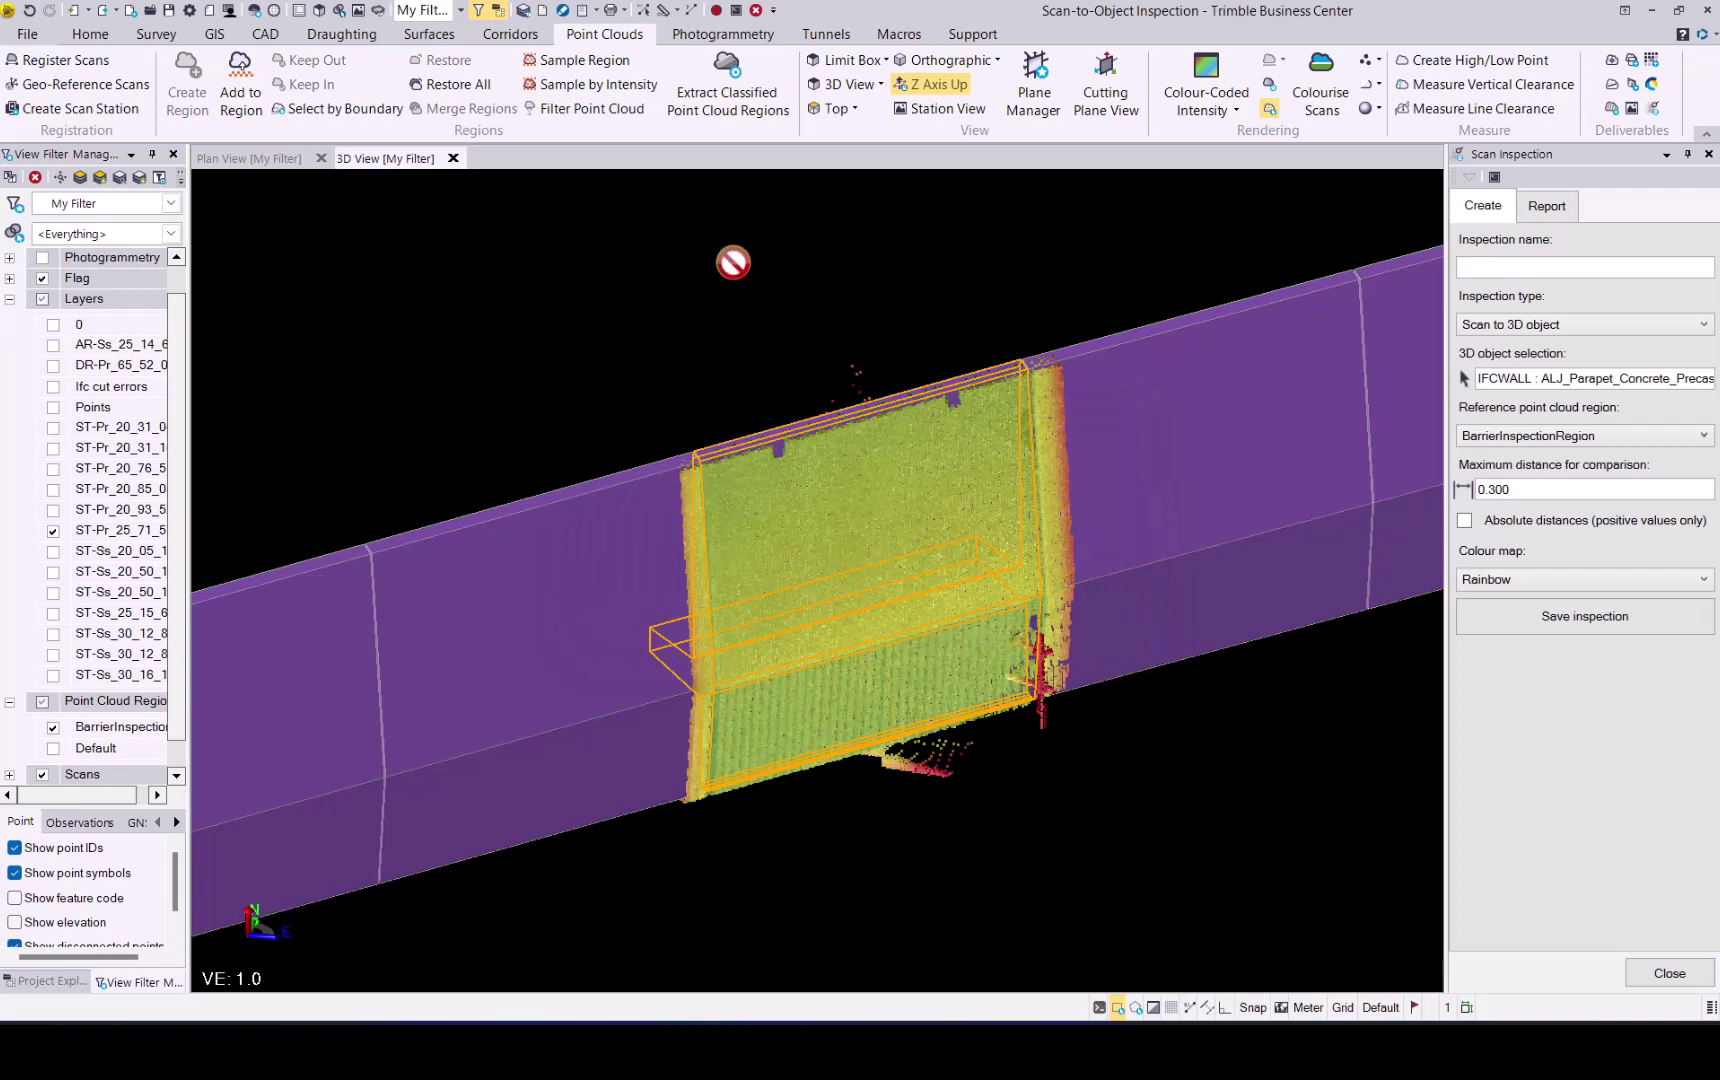
{"action": "left_click", "coordinate": [42, 980]}
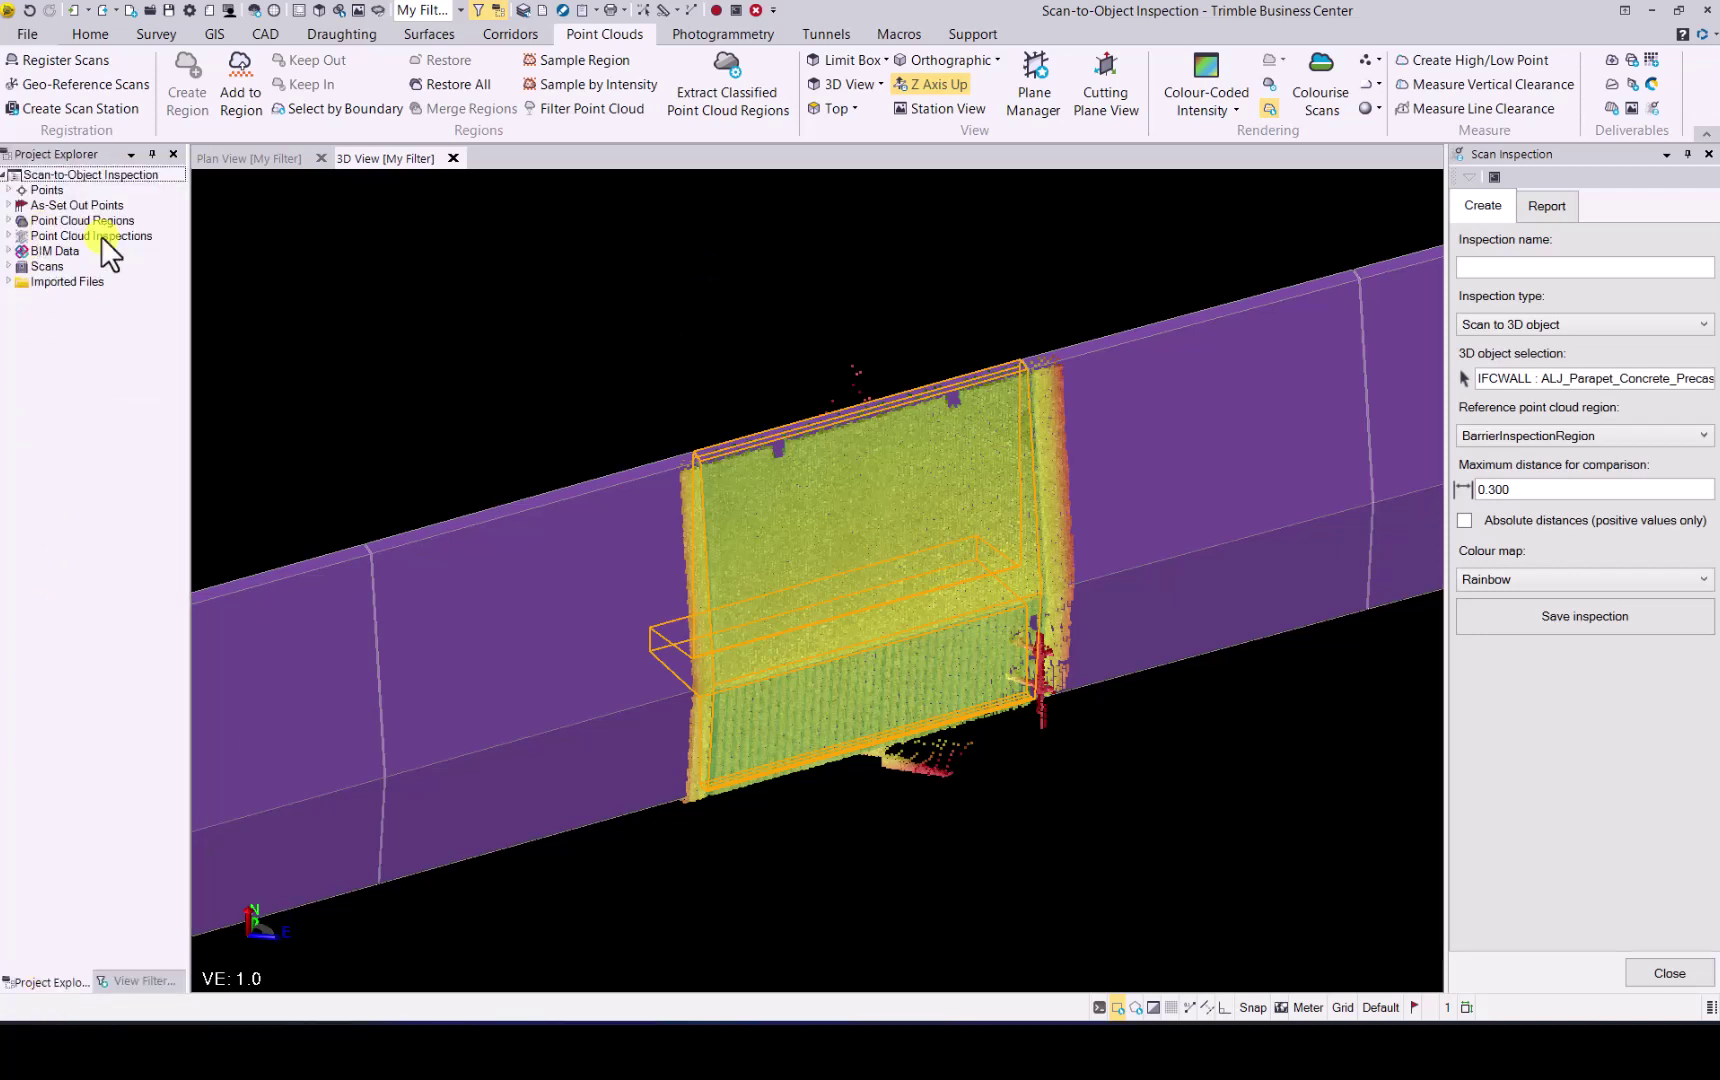
{"action": "left_click", "coordinate": [10, 237]}
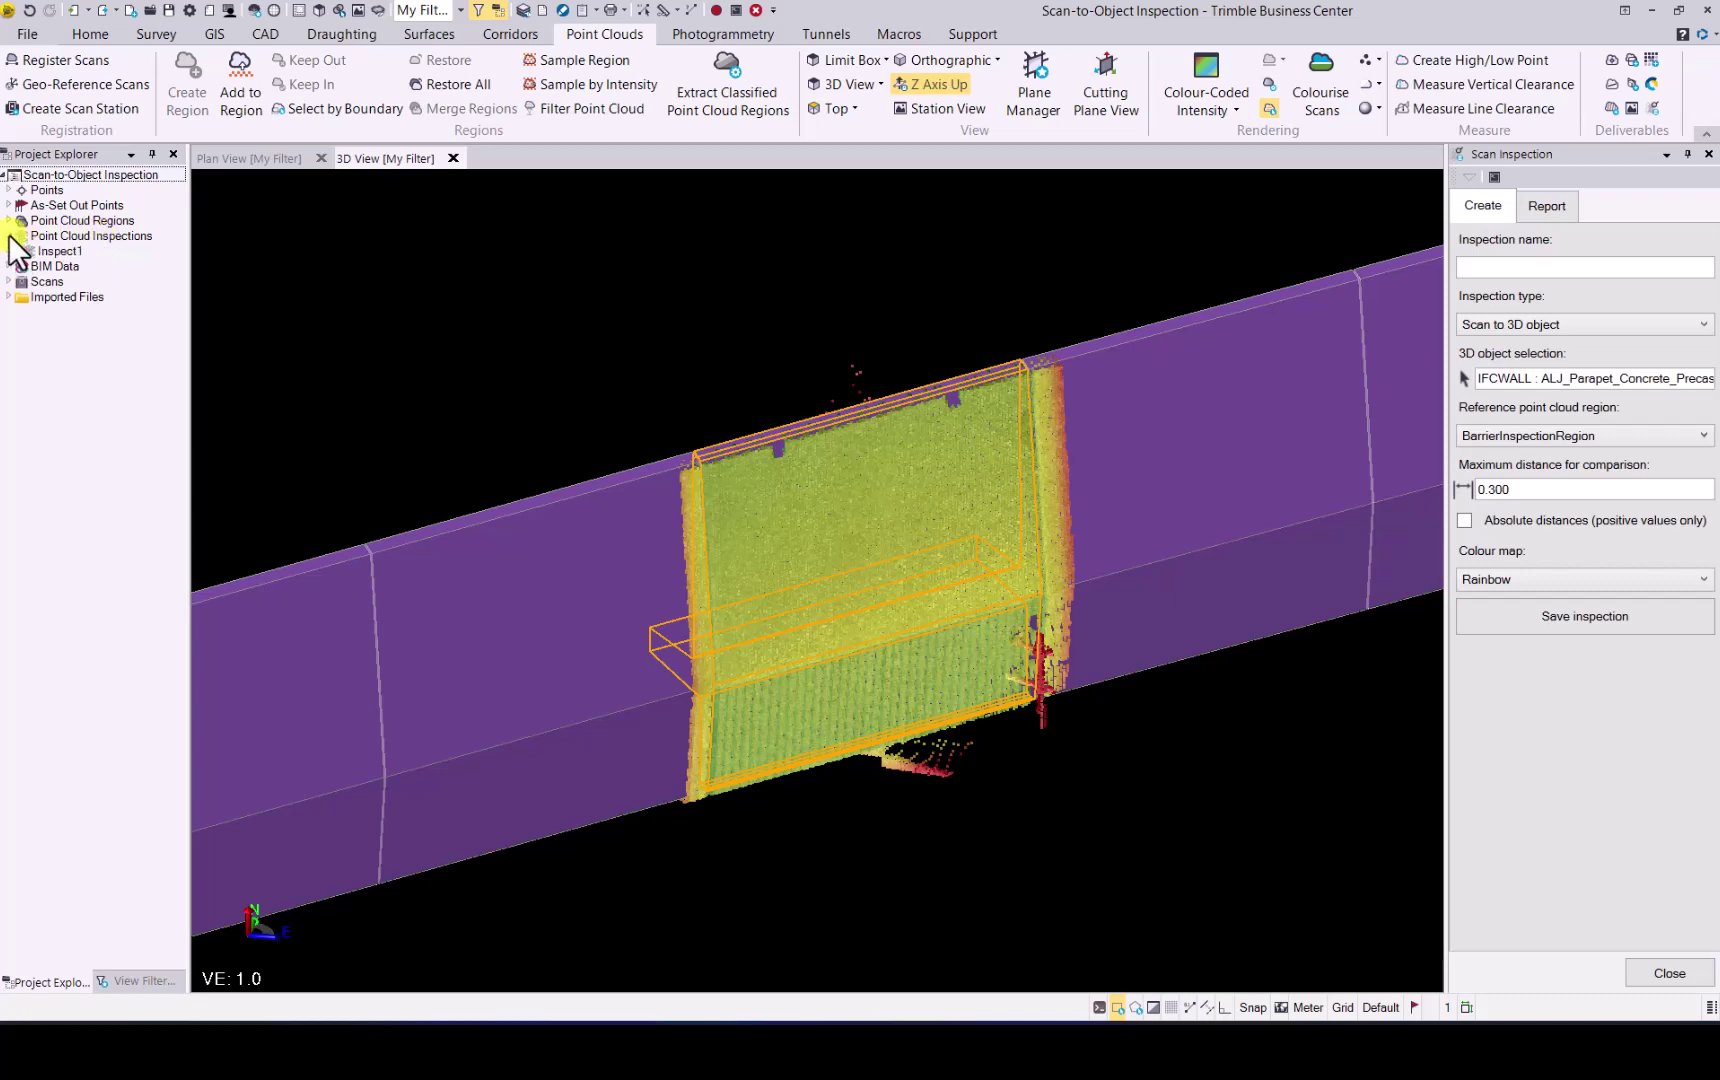
{"action": "left_click", "coordinate": [62, 252]}
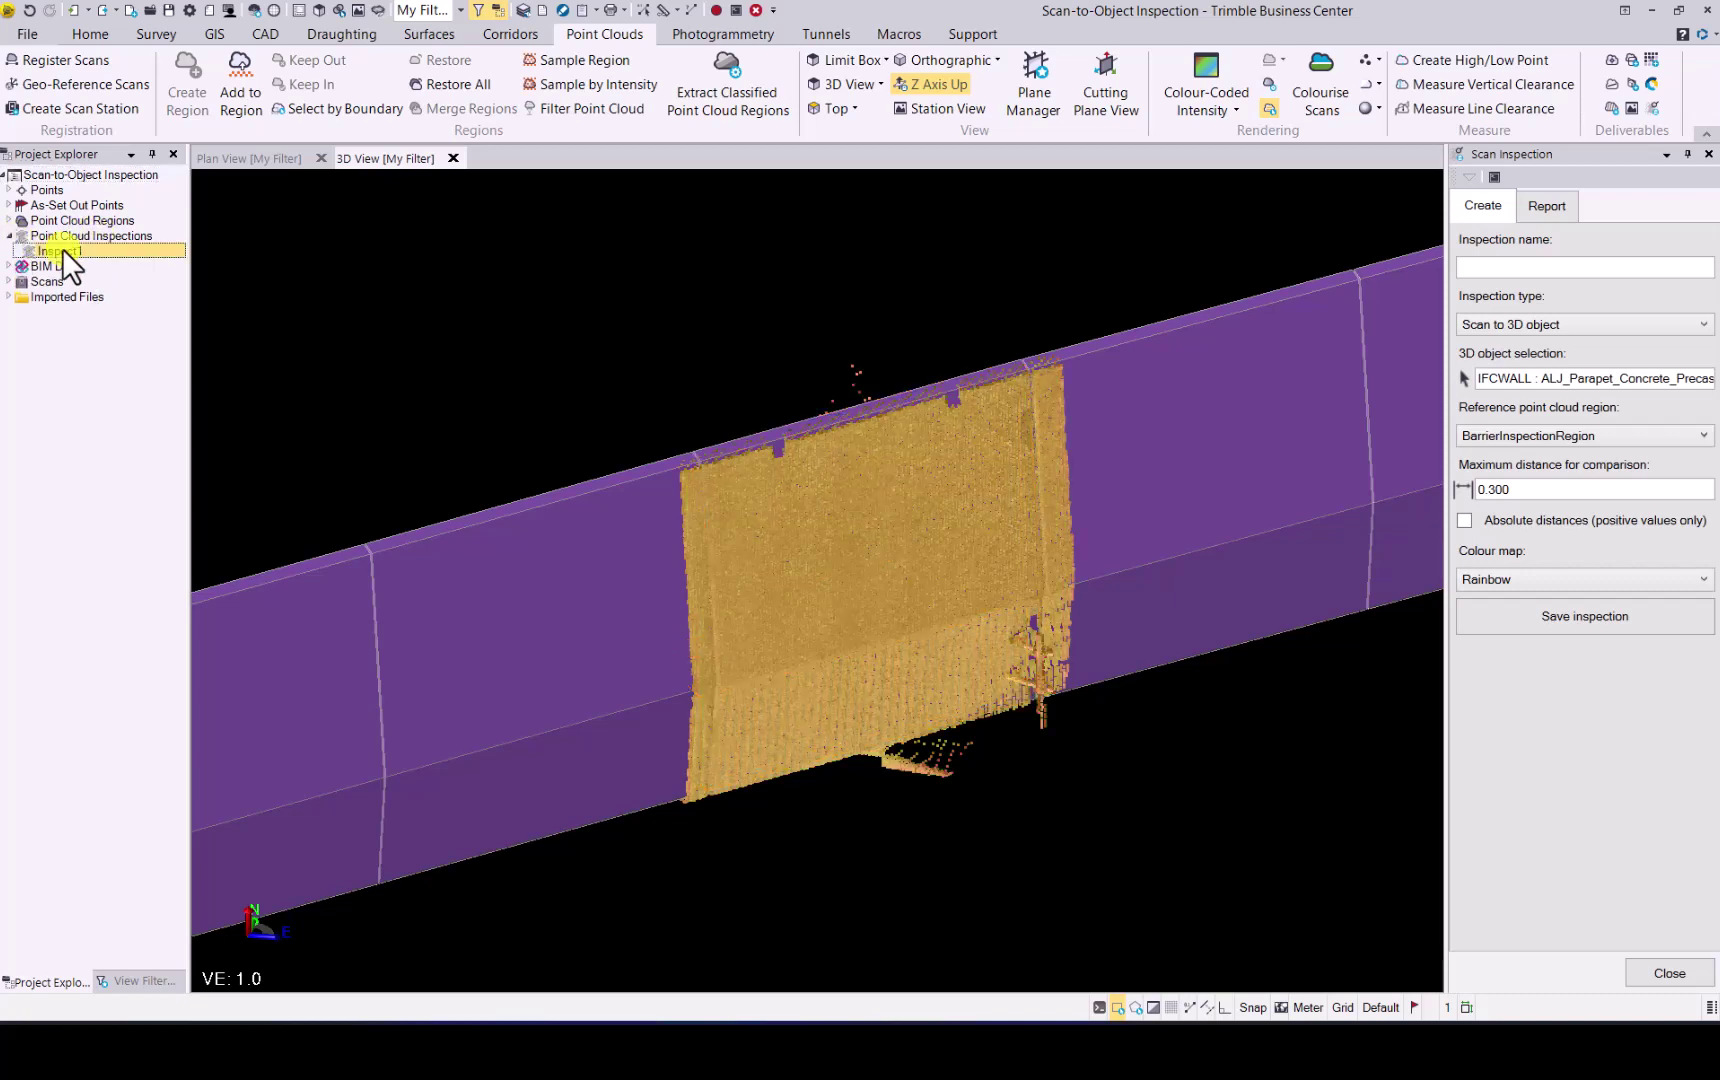
Show Inspect1's -0.300 to 0.300 deviation legend and draw the cloud points at Large size.
{"action": "right_click", "coordinate": [62, 249]}
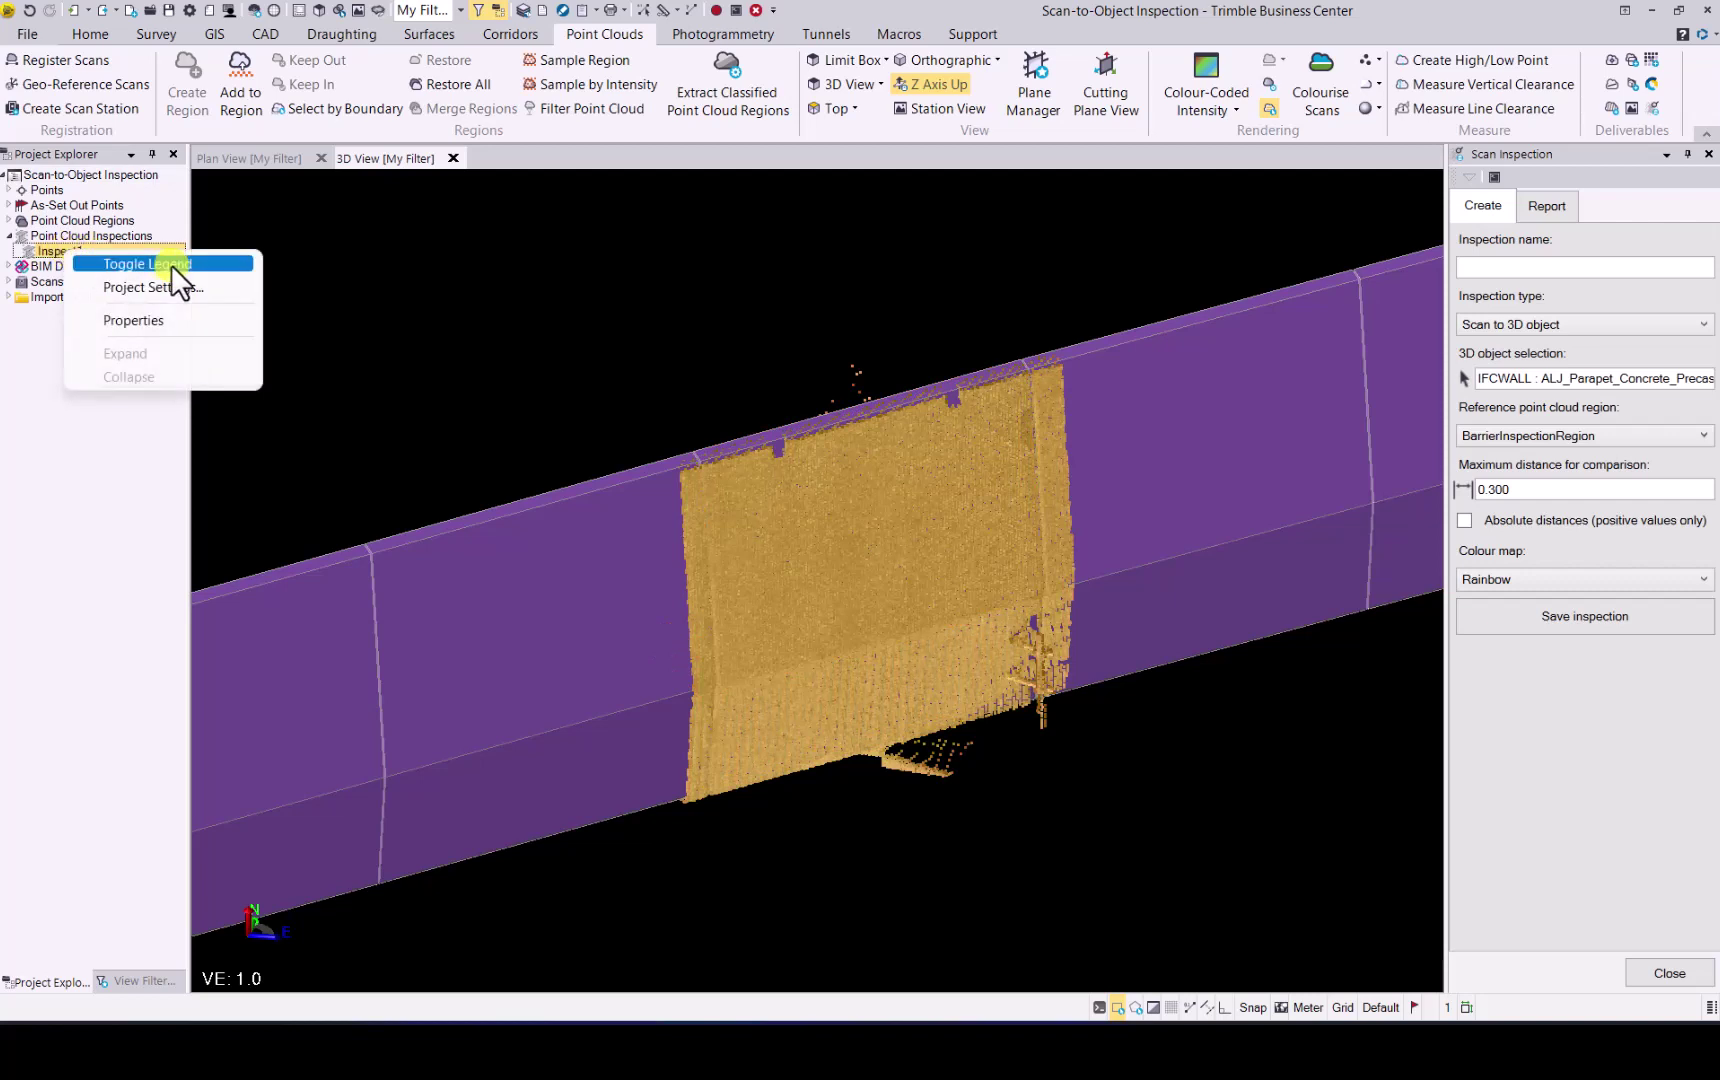
{"action": "left_click", "coordinate": [171, 264]}
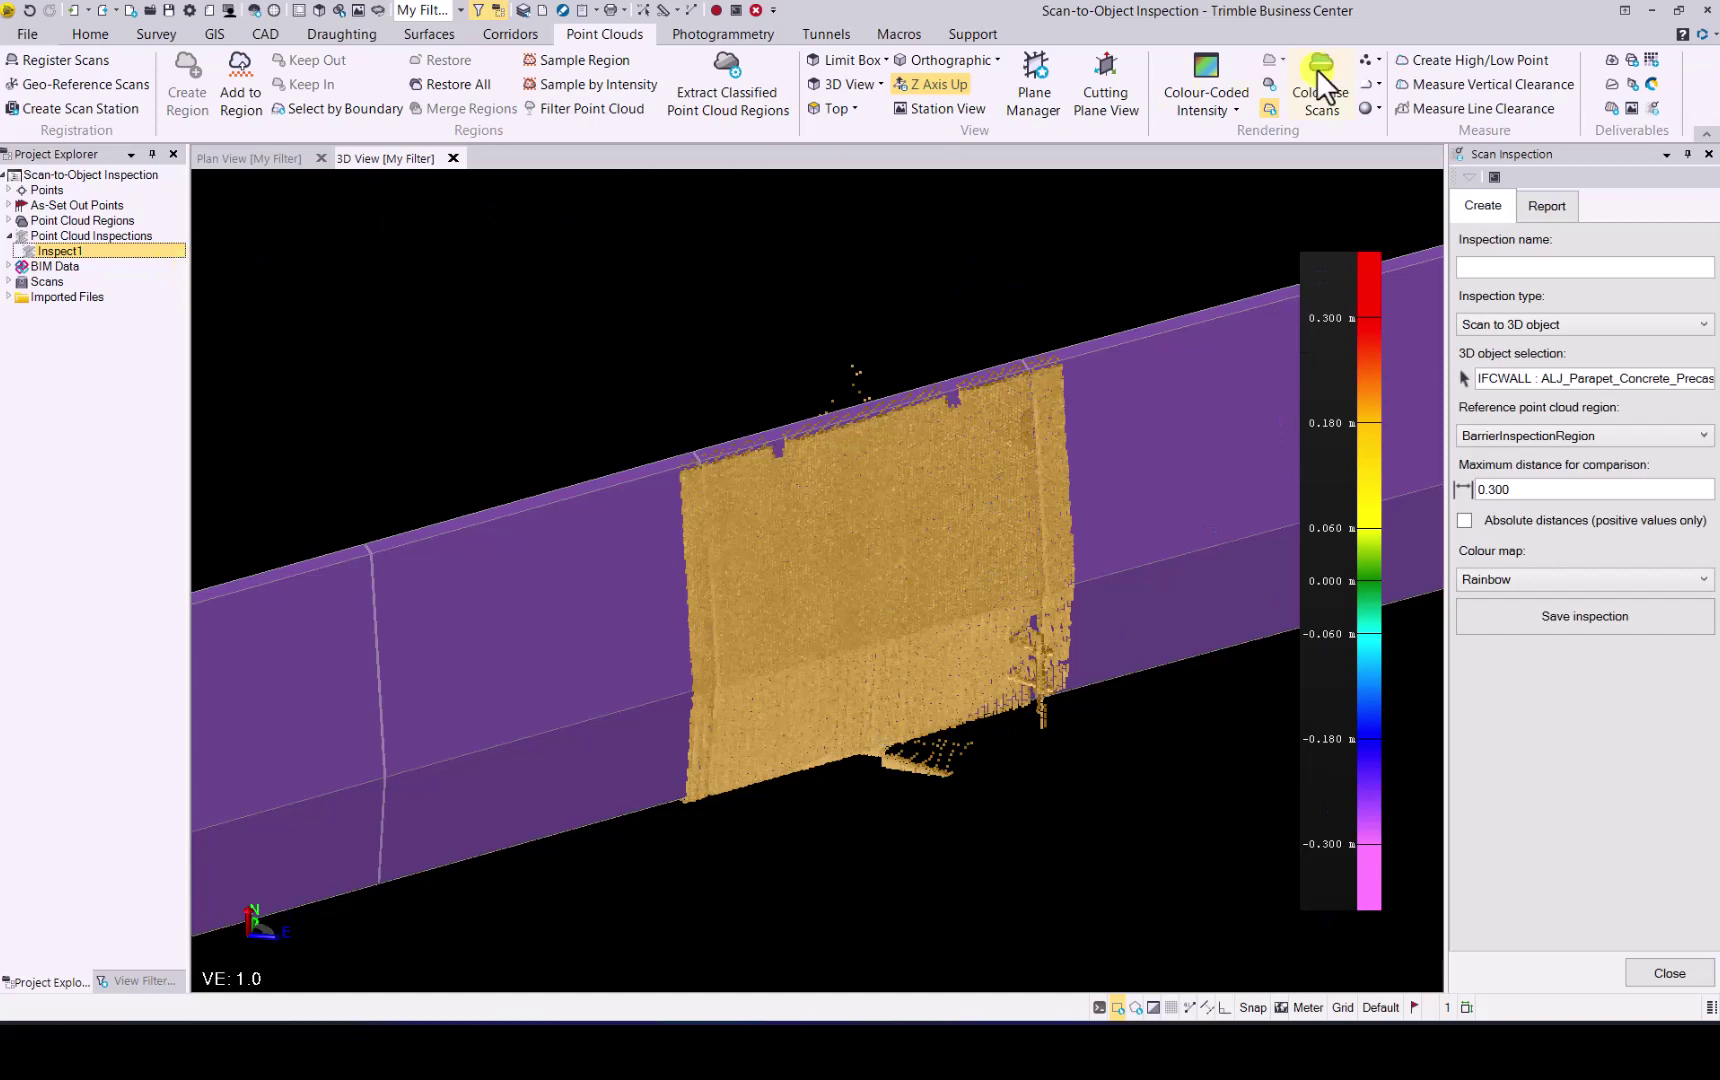
{"action": "left_click", "coordinate": [1379, 57]}
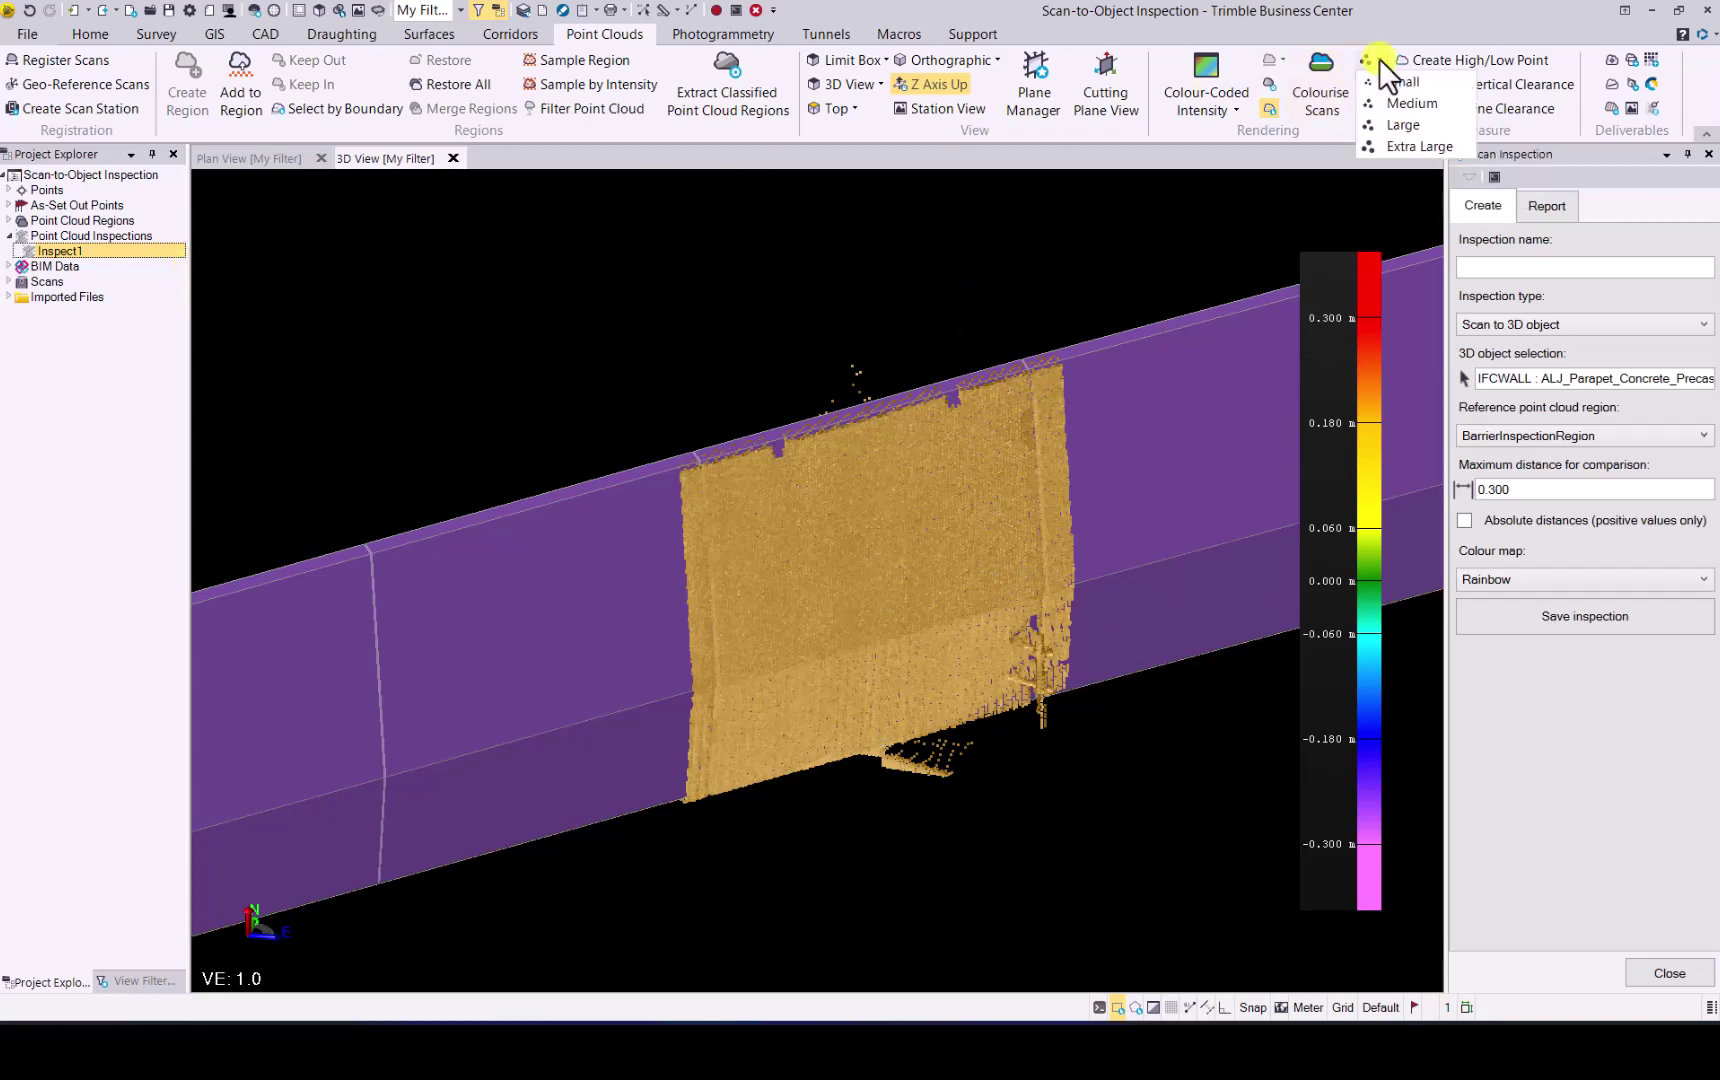
{"action": "left_click", "coordinate": [1389, 121]}
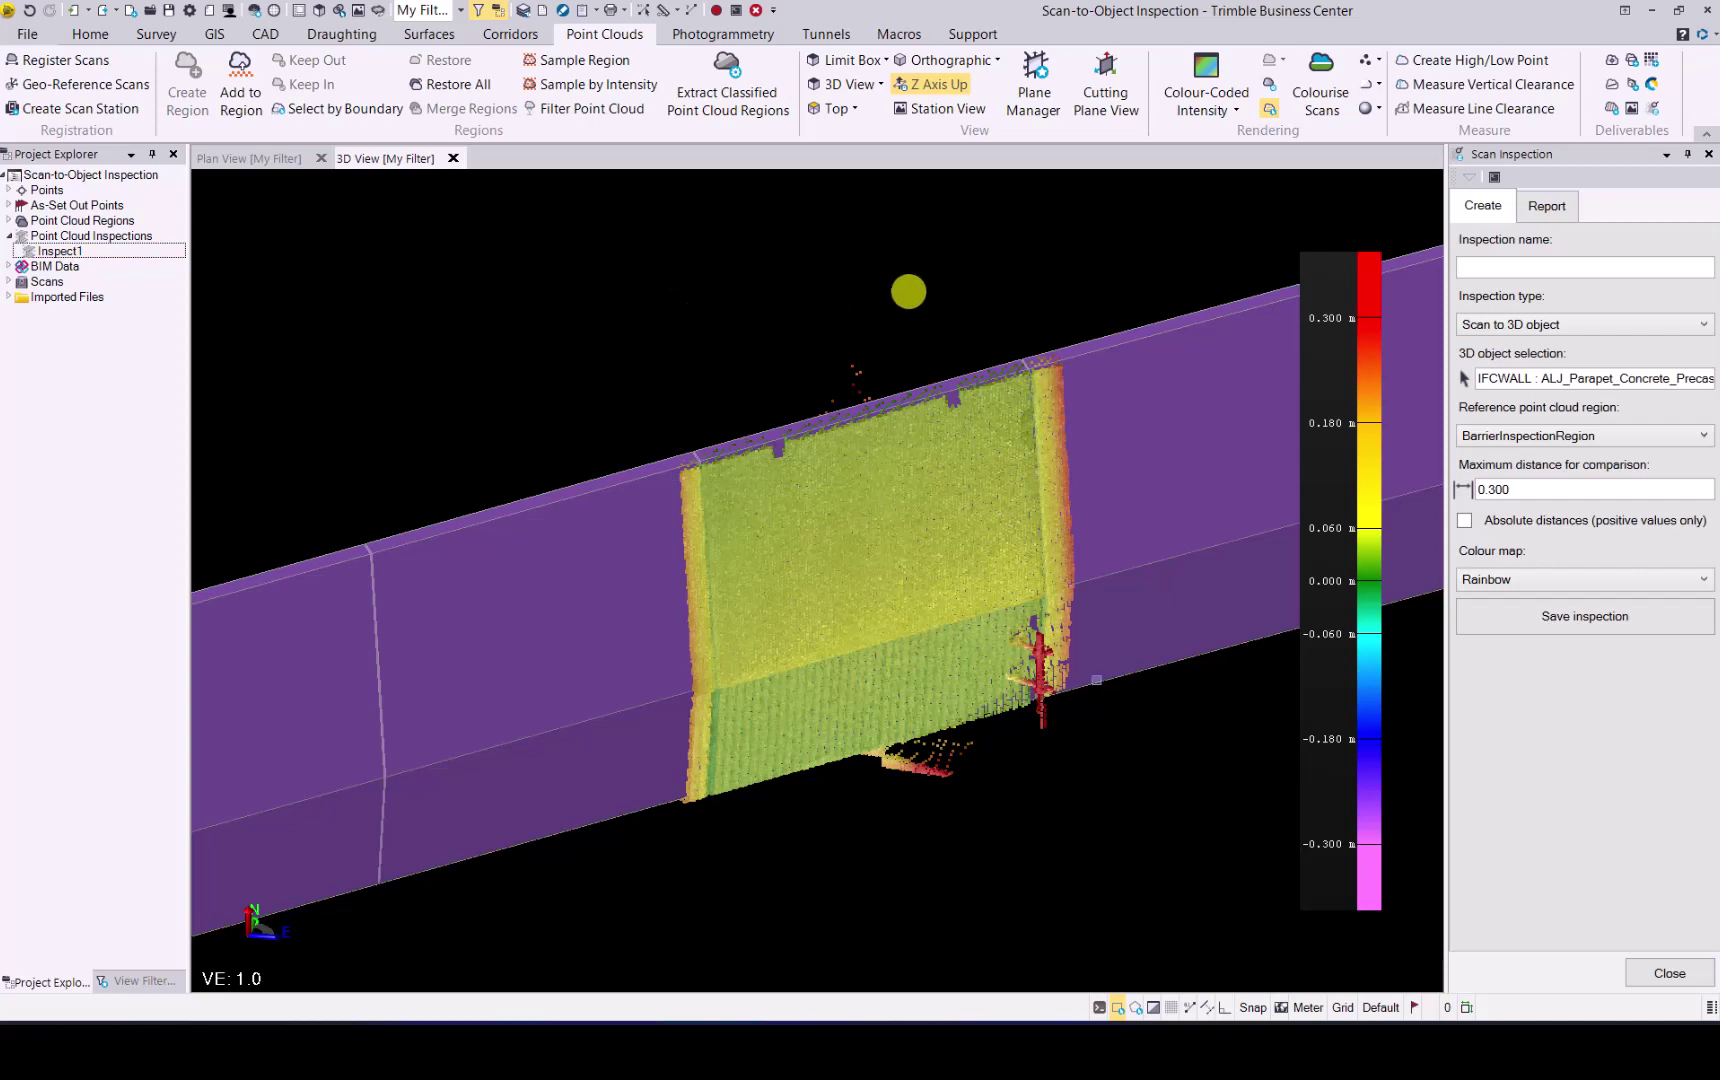
In Inspect1's report settings, choose <<New Layer>> as the inspection points' layer.
{"action": "left_click", "coordinate": [1548, 208]}
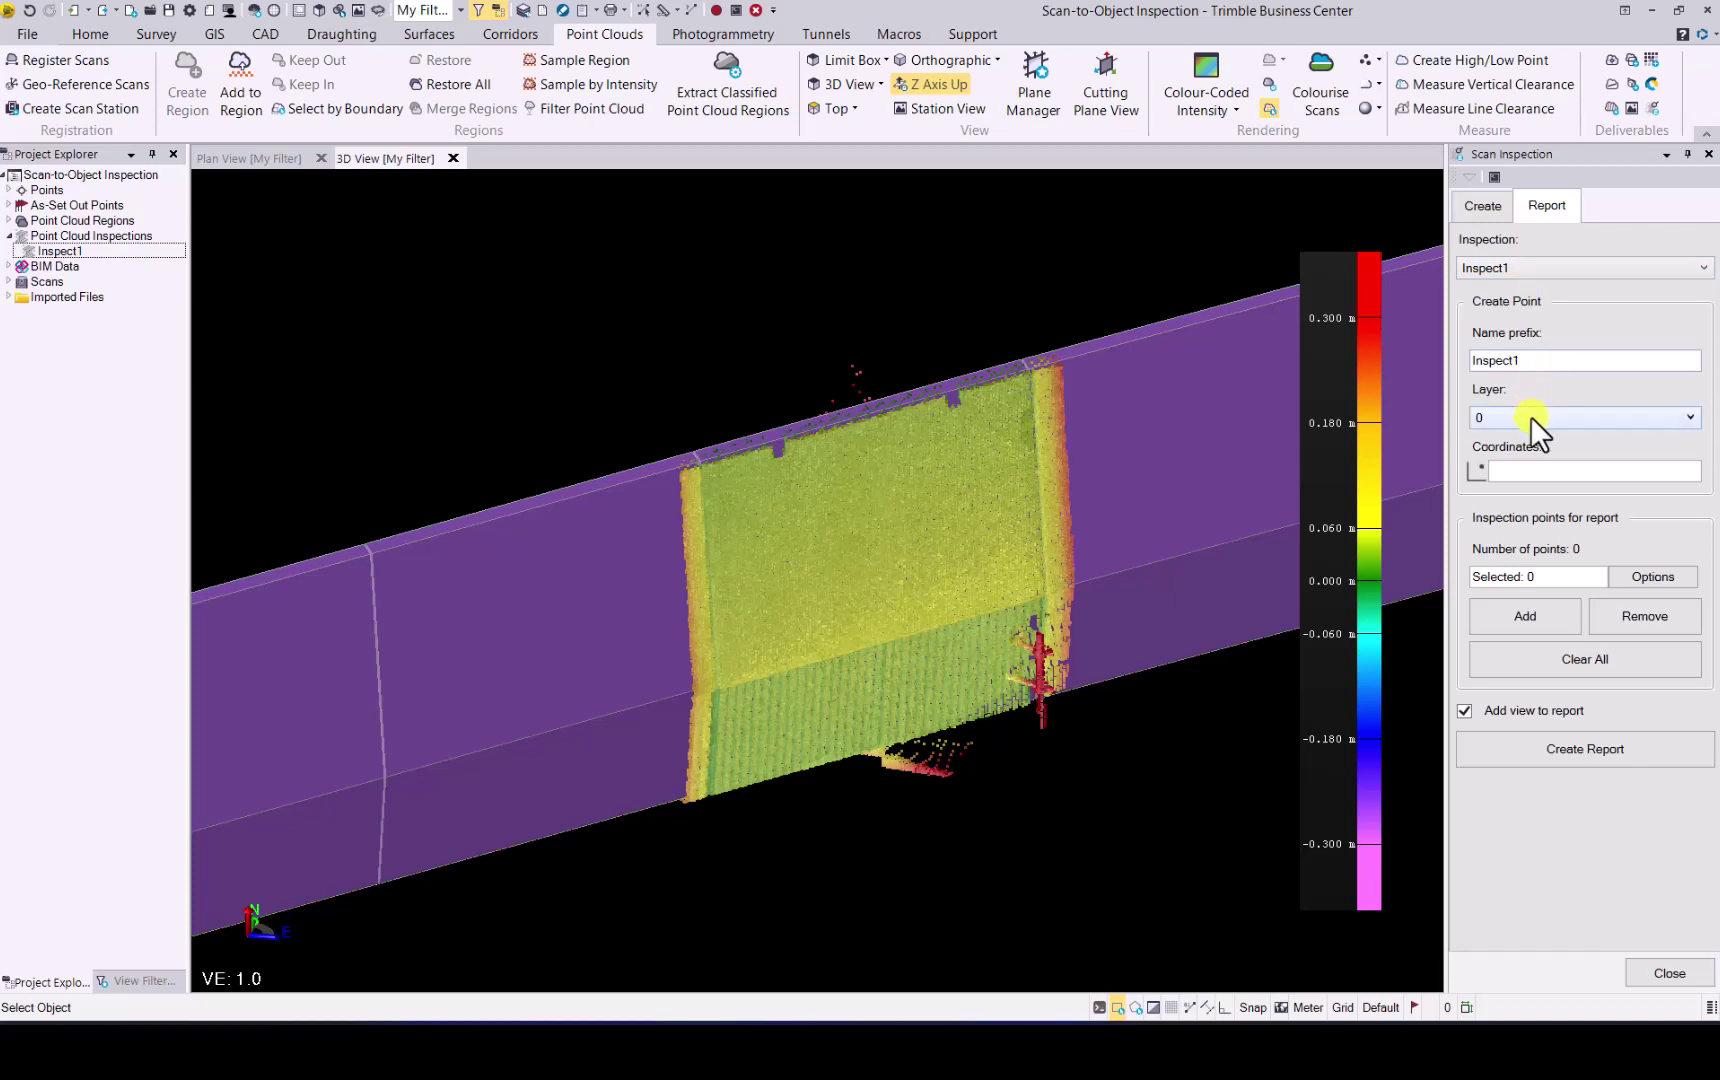
{"action": "left_click", "coordinate": [1530, 417]}
{"action": "scroll", "coordinate": [1436, 580], "scroll_direction": "down", "scroll_amount": 1}
Create a green layer named Inspect1 for the inspection points.
{"action": "left_click", "coordinate": [1330, 769]}
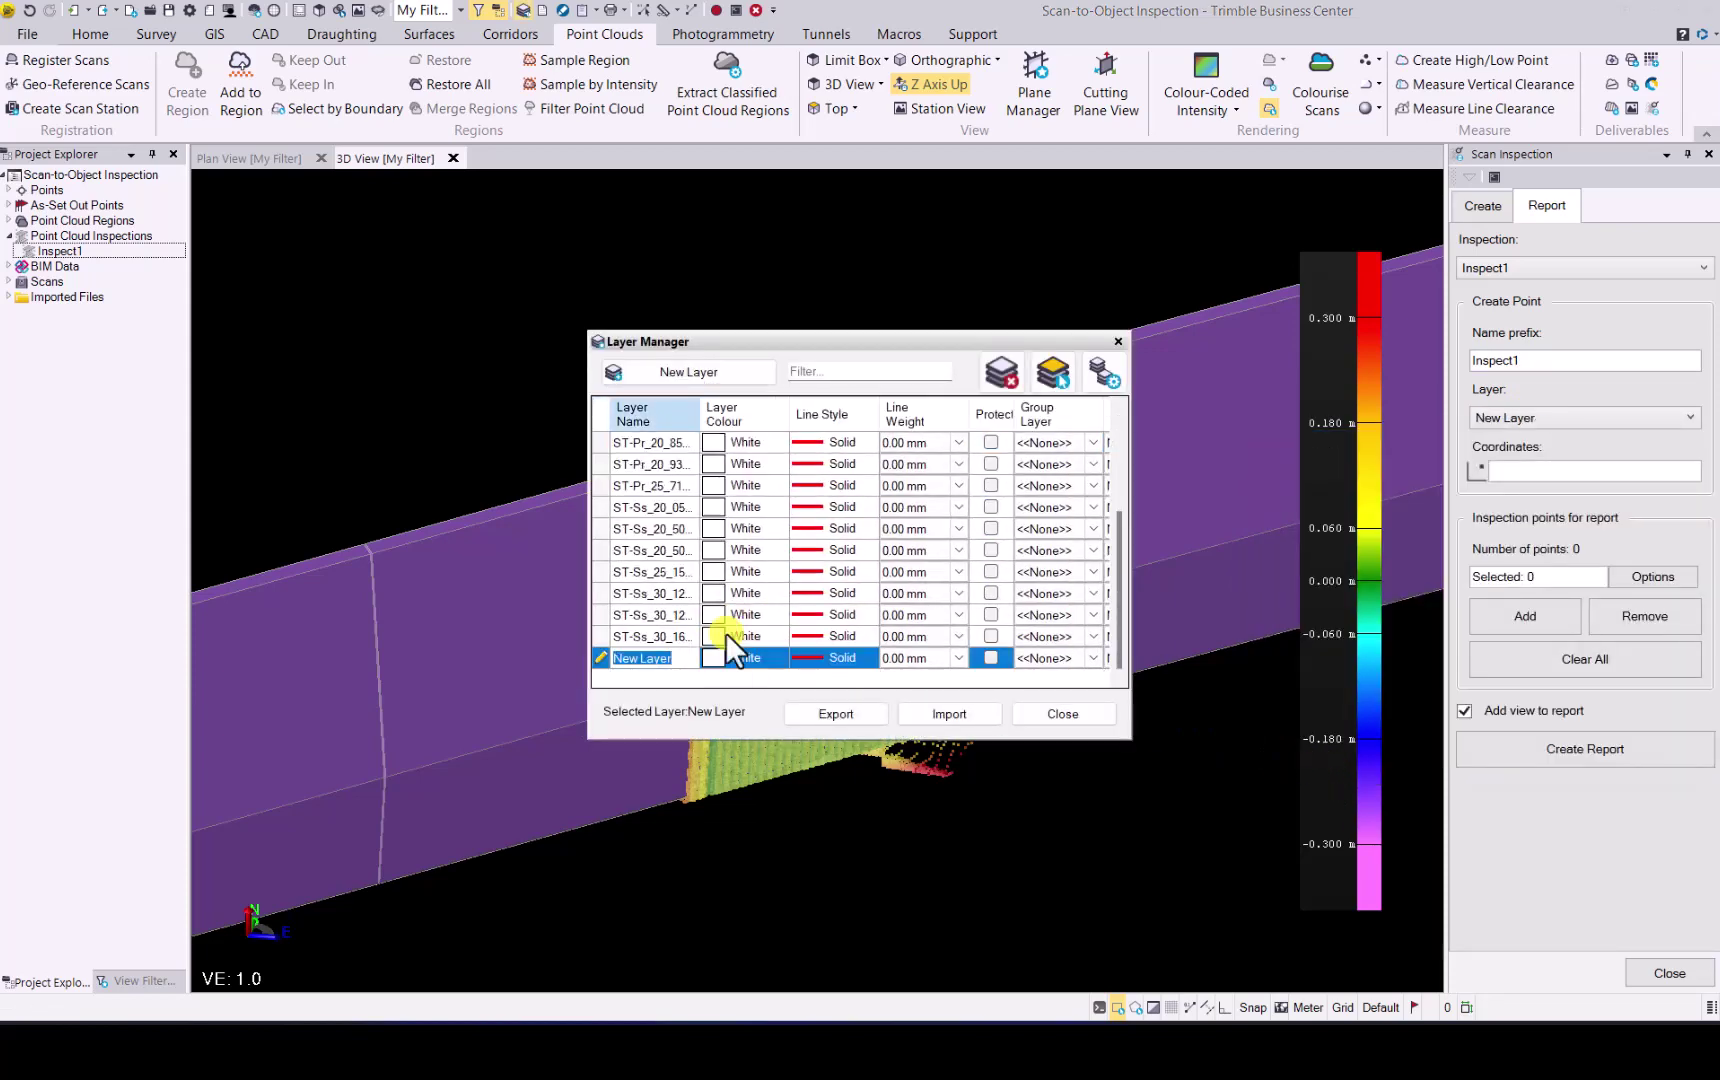
{"action": "type", "text": "Inspect1"}
{"action": "left_click", "coordinate": [725, 654]}
{"action": "left_click", "coordinate": [737, 677]}
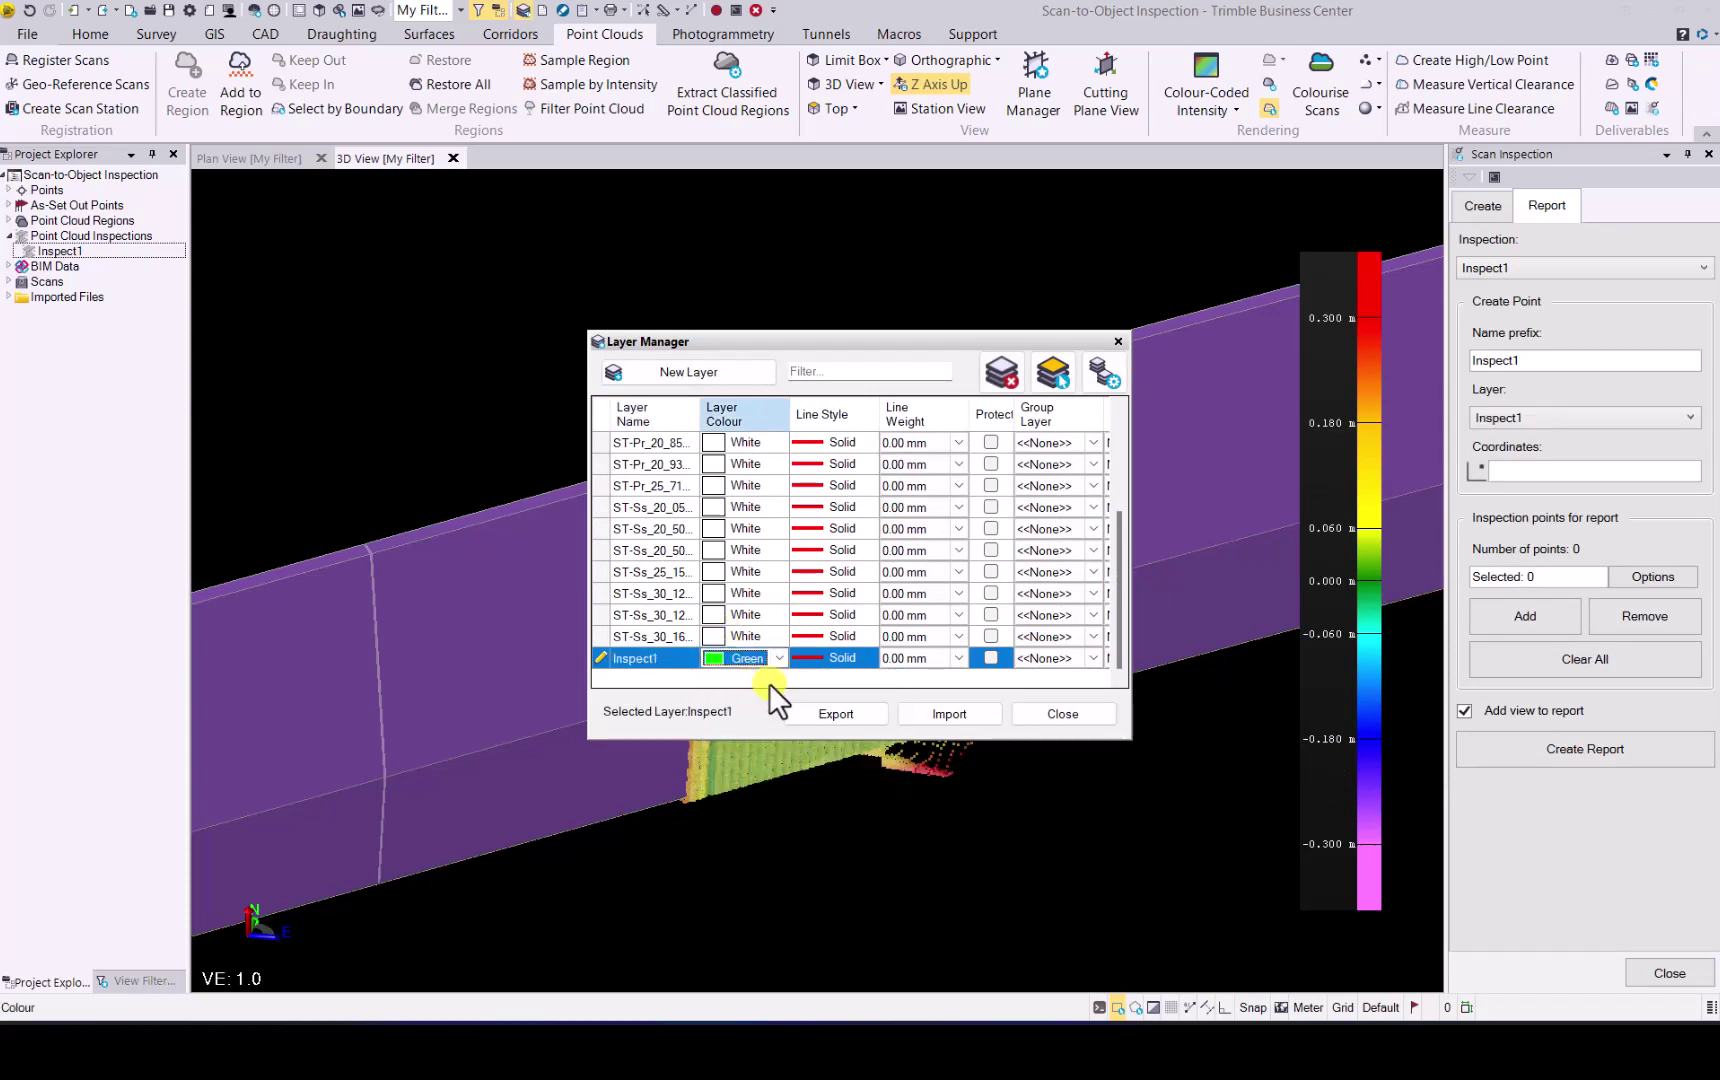
{"action": "left_click", "coordinate": [1055, 714]}
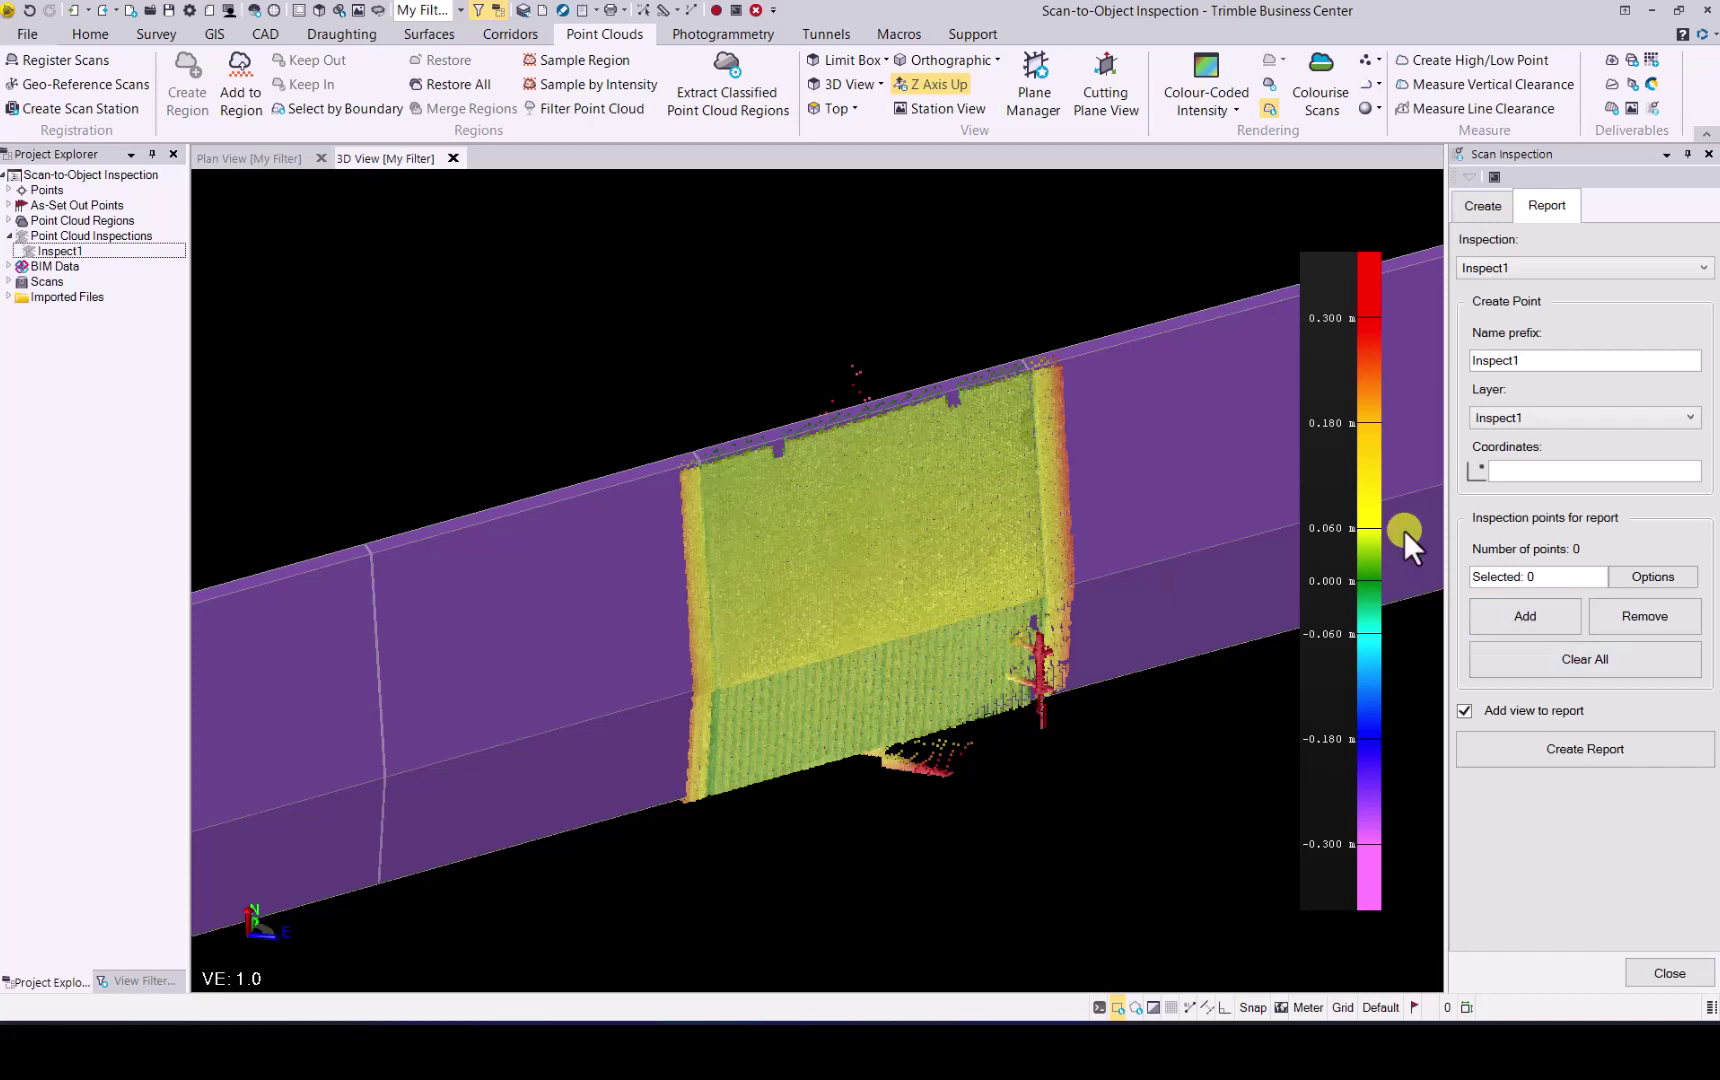
Place six inspection points across the barrier face, top and bottom, left to right.
{"action": "left_click", "coordinate": [1524, 470]}
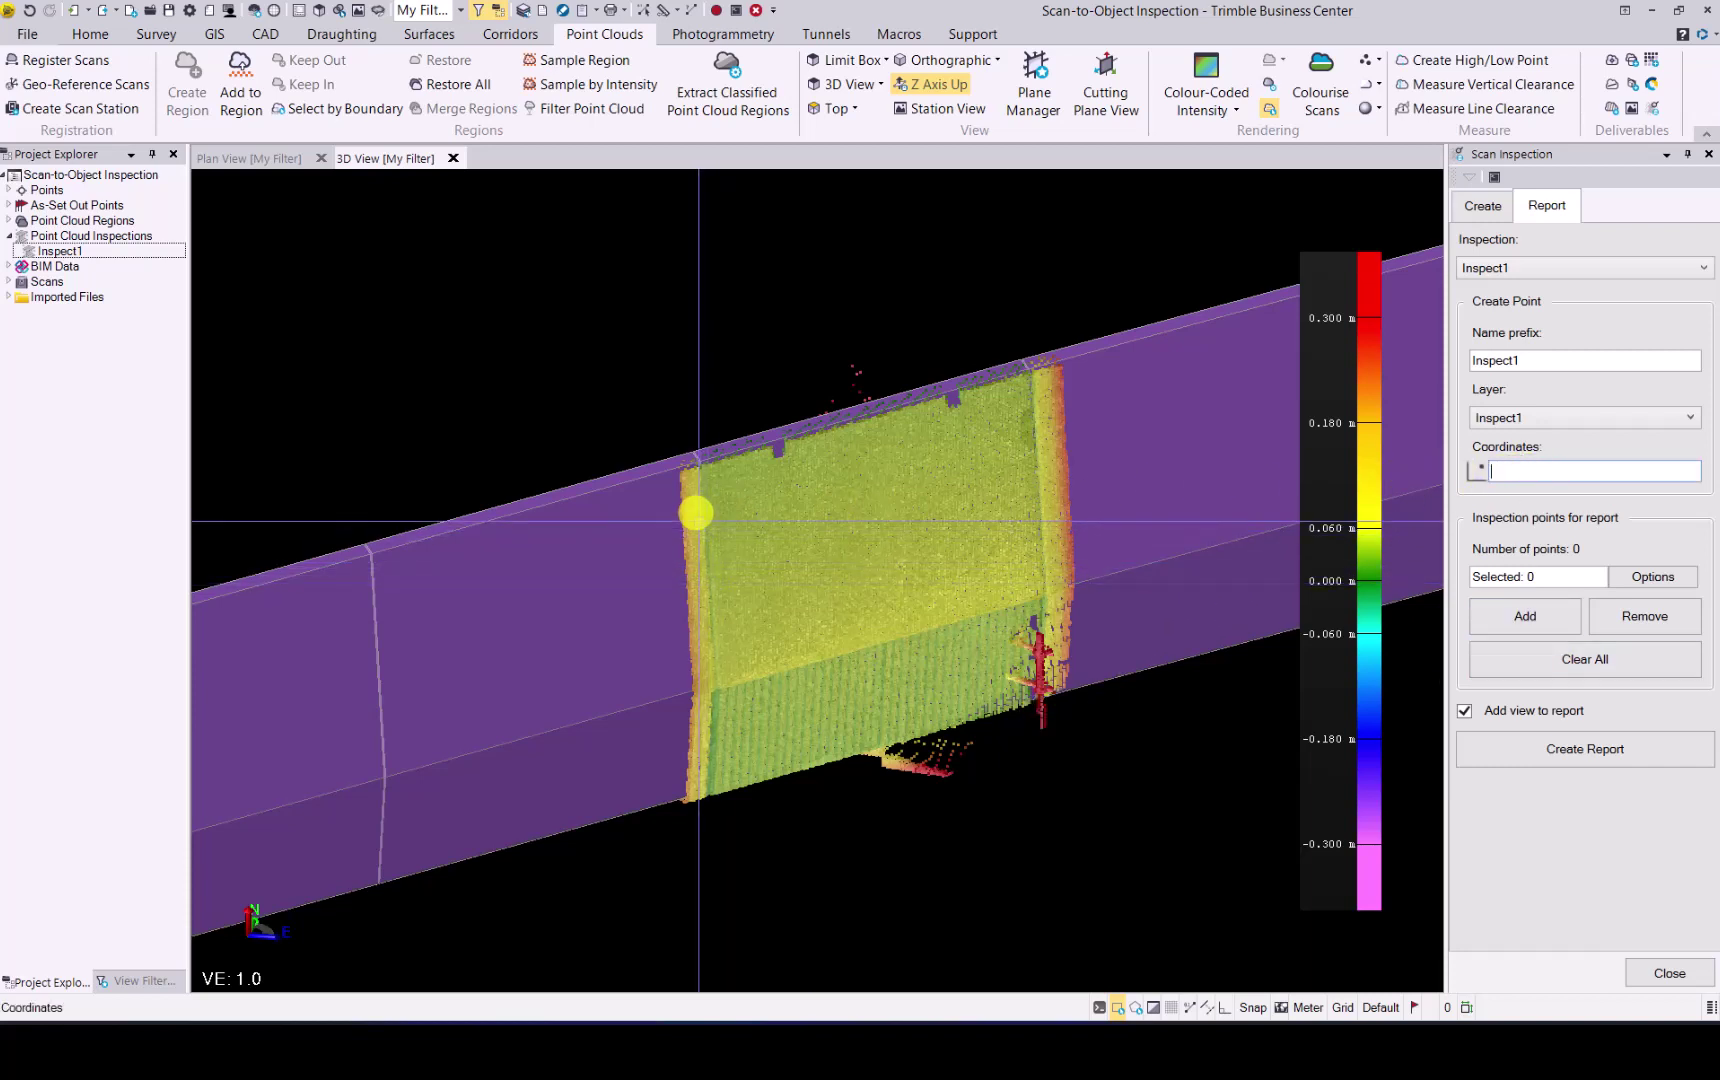
{"action": "left_click", "coordinate": [695, 513]}
{"action": "left_click", "coordinate": [873, 470]}
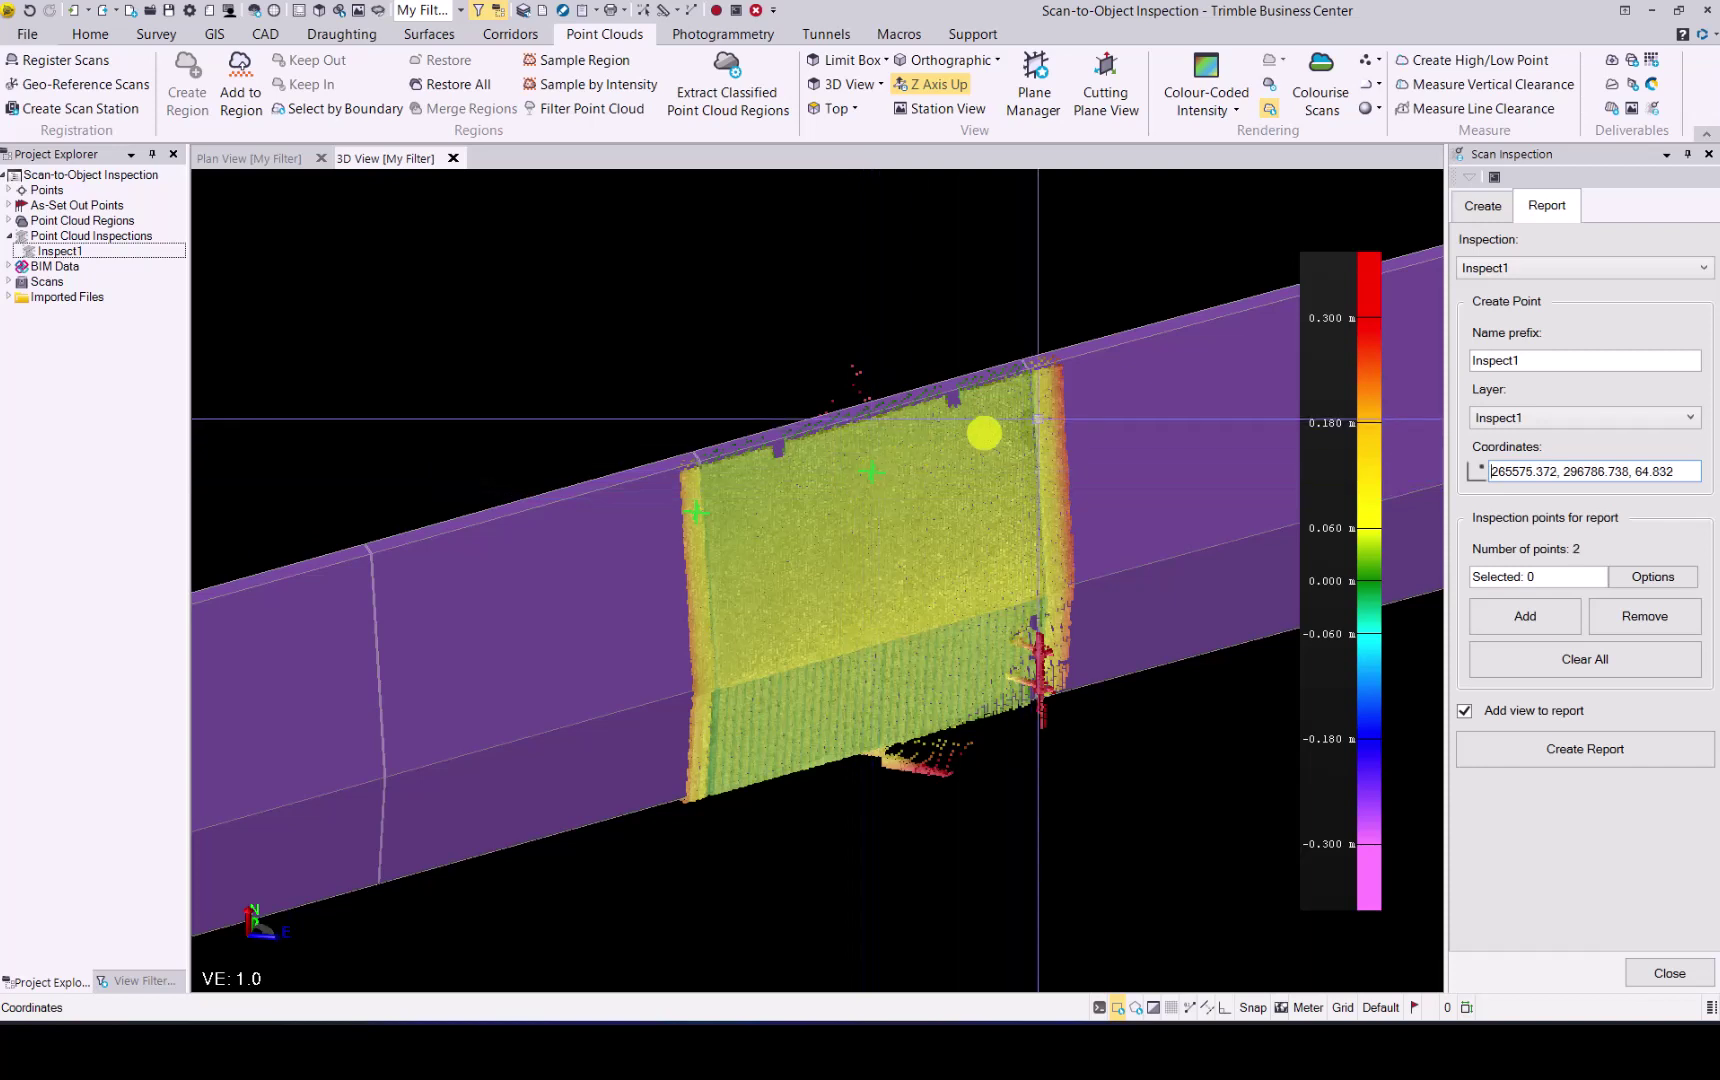
{"action": "left_click", "coordinate": [1059, 409]}
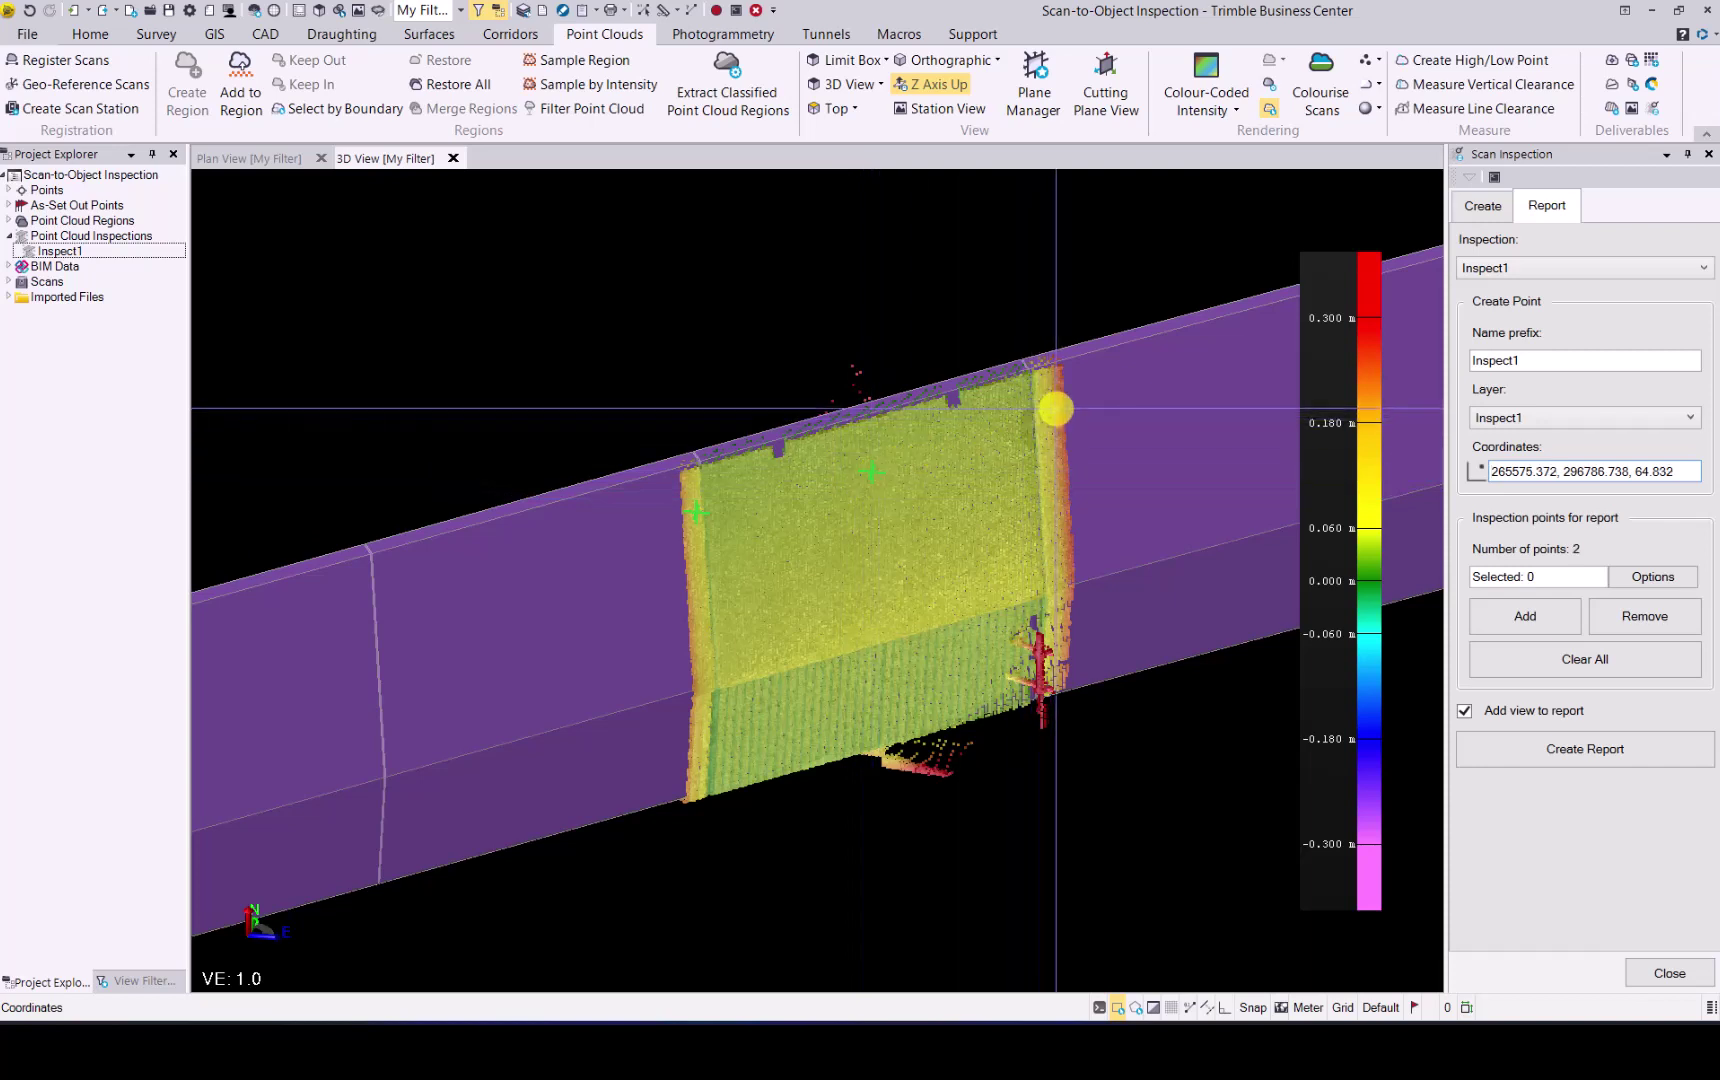
{"action": "left_click", "coordinate": [698, 766]}
{"action": "left_click", "coordinate": [877, 700]}
{"action": "left_click", "coordinate": [1057, 638]}
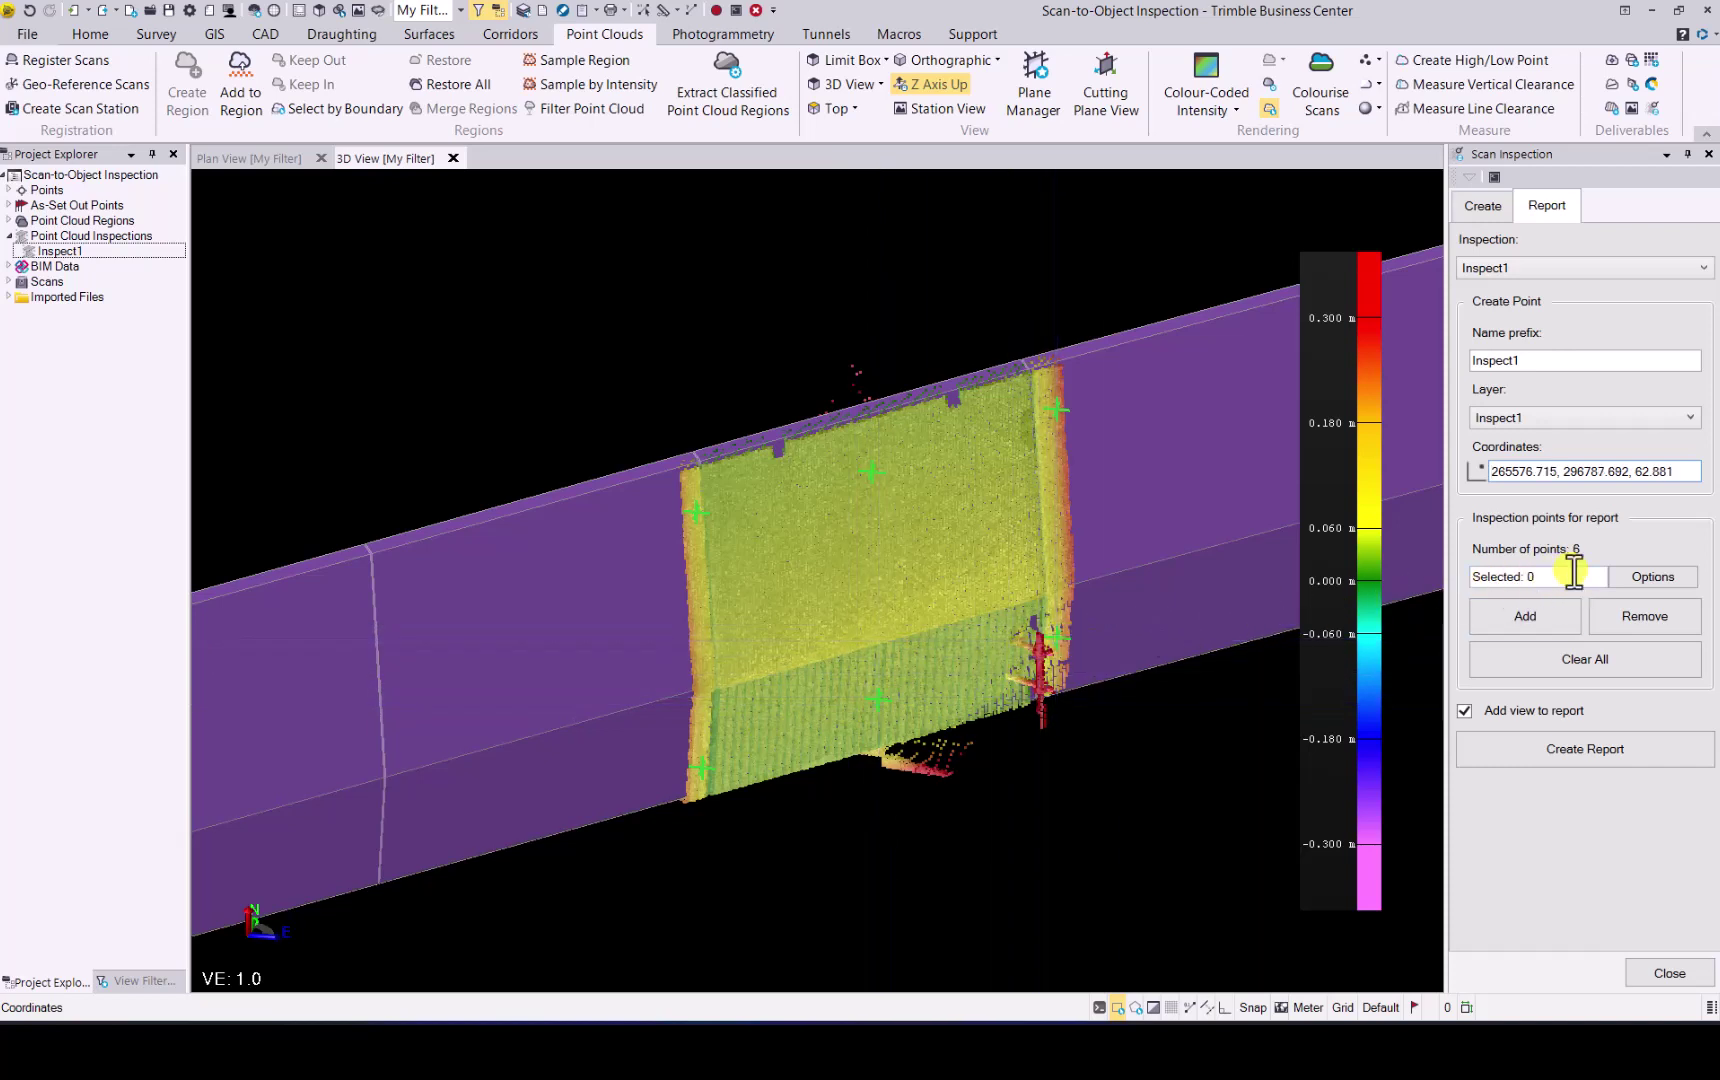
Generate the Word scan inspection report for Inspect1's six points.
{"action": "left_click", "coordinate": [1584, 736]}
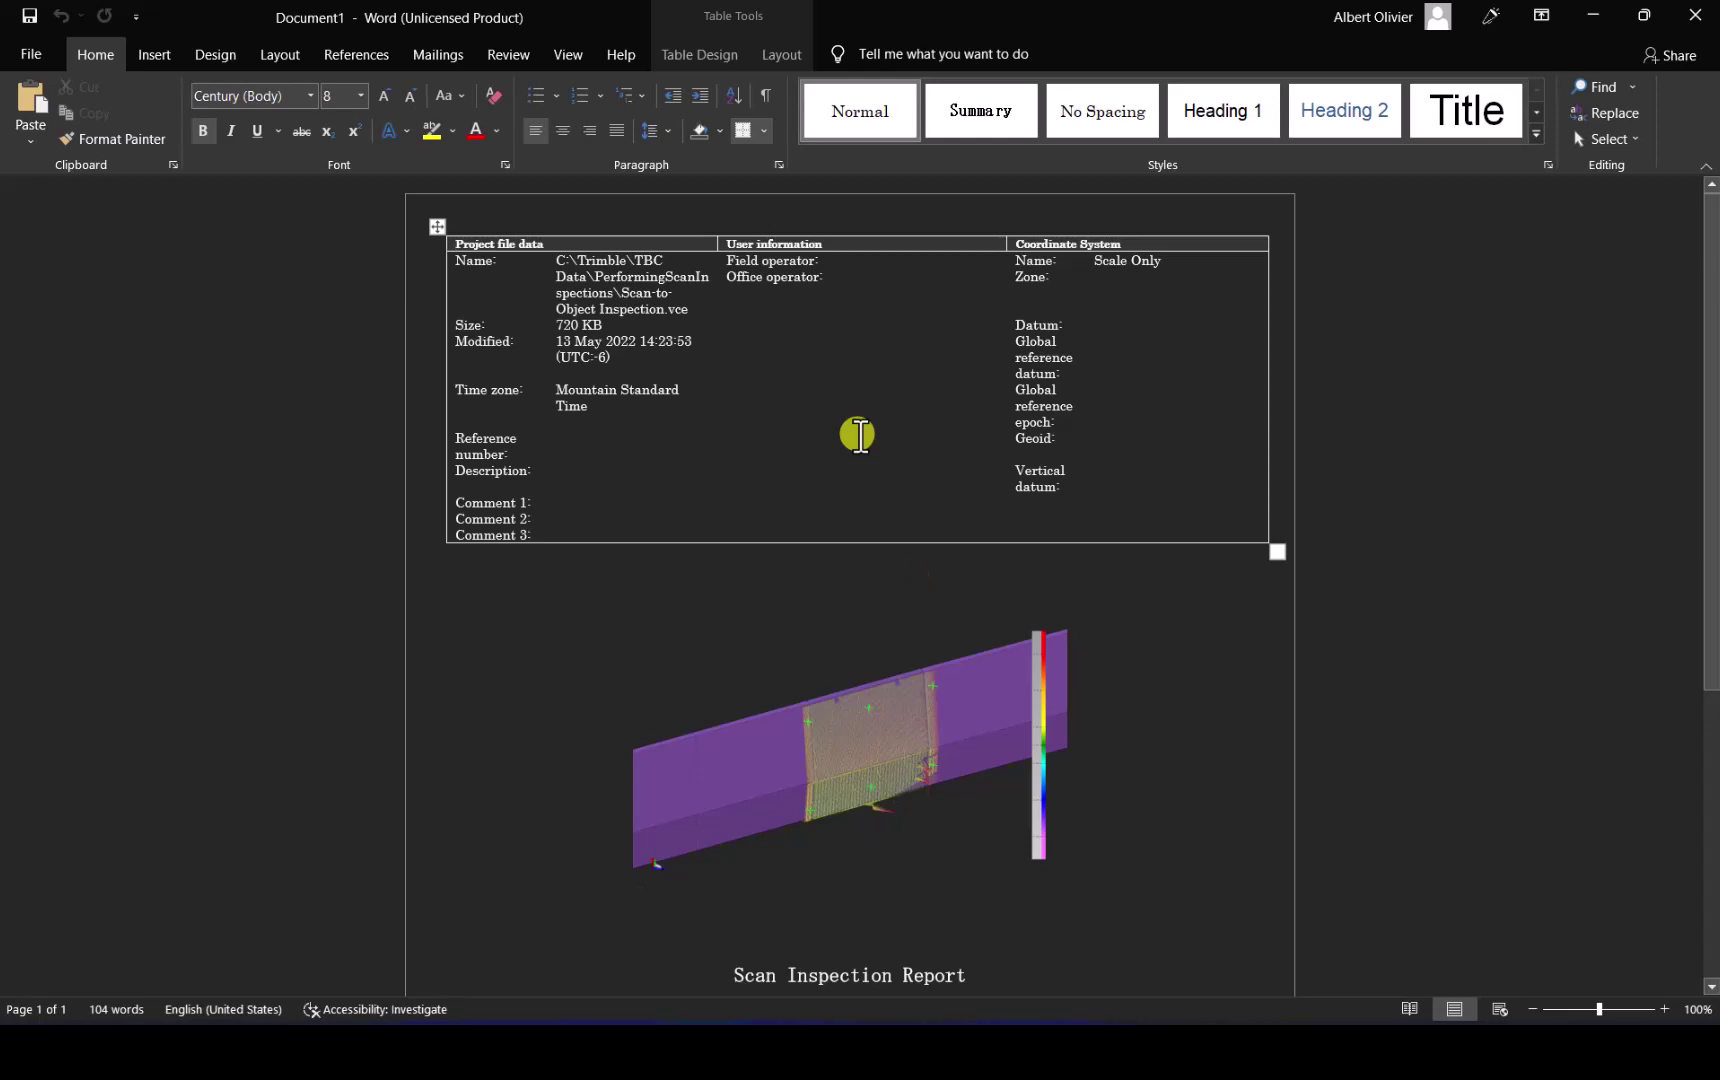
{"action": "scroll", "coordinate": [858, 434], "scroll_direction": "down", "scroll_amount": 3}
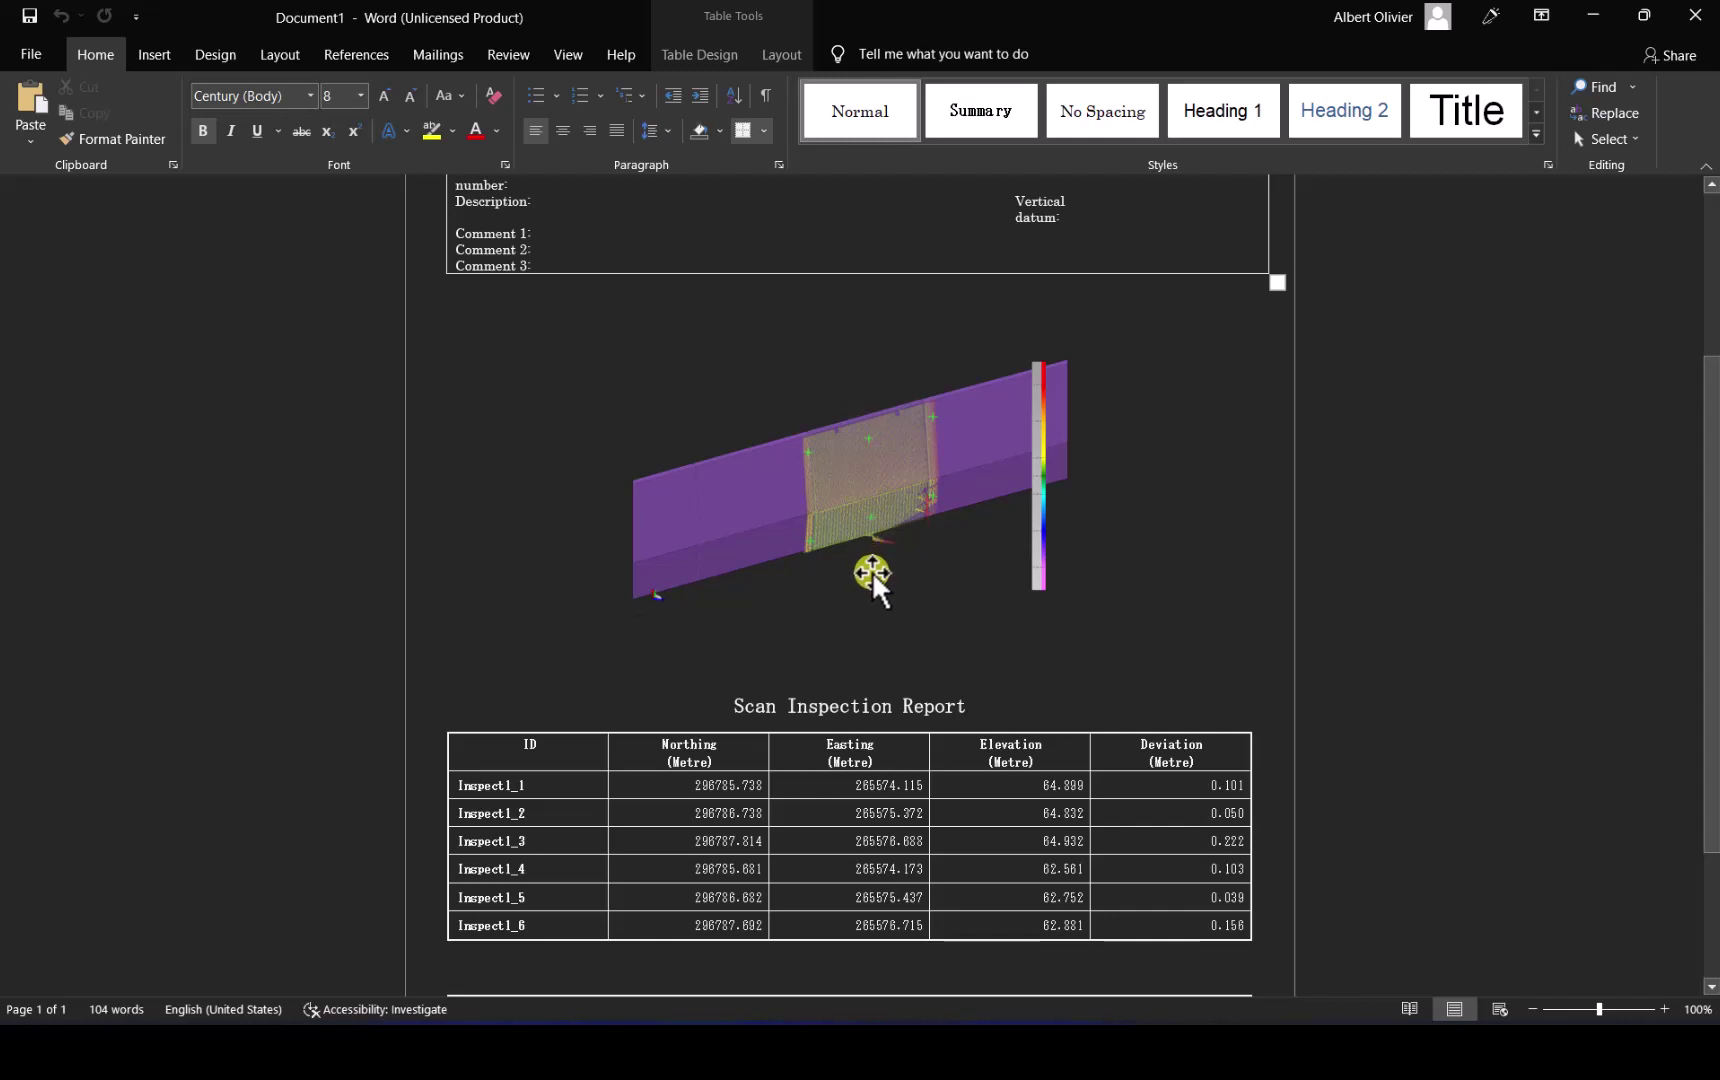
{"action": "scroll", "coordinate": [873, 572], "scroll_direction": "down", "scroll_amount": 3}
{"action": "scroll", "coordinate": [872, 571], "scroll_direction": "down", "scroll_amount": 1}
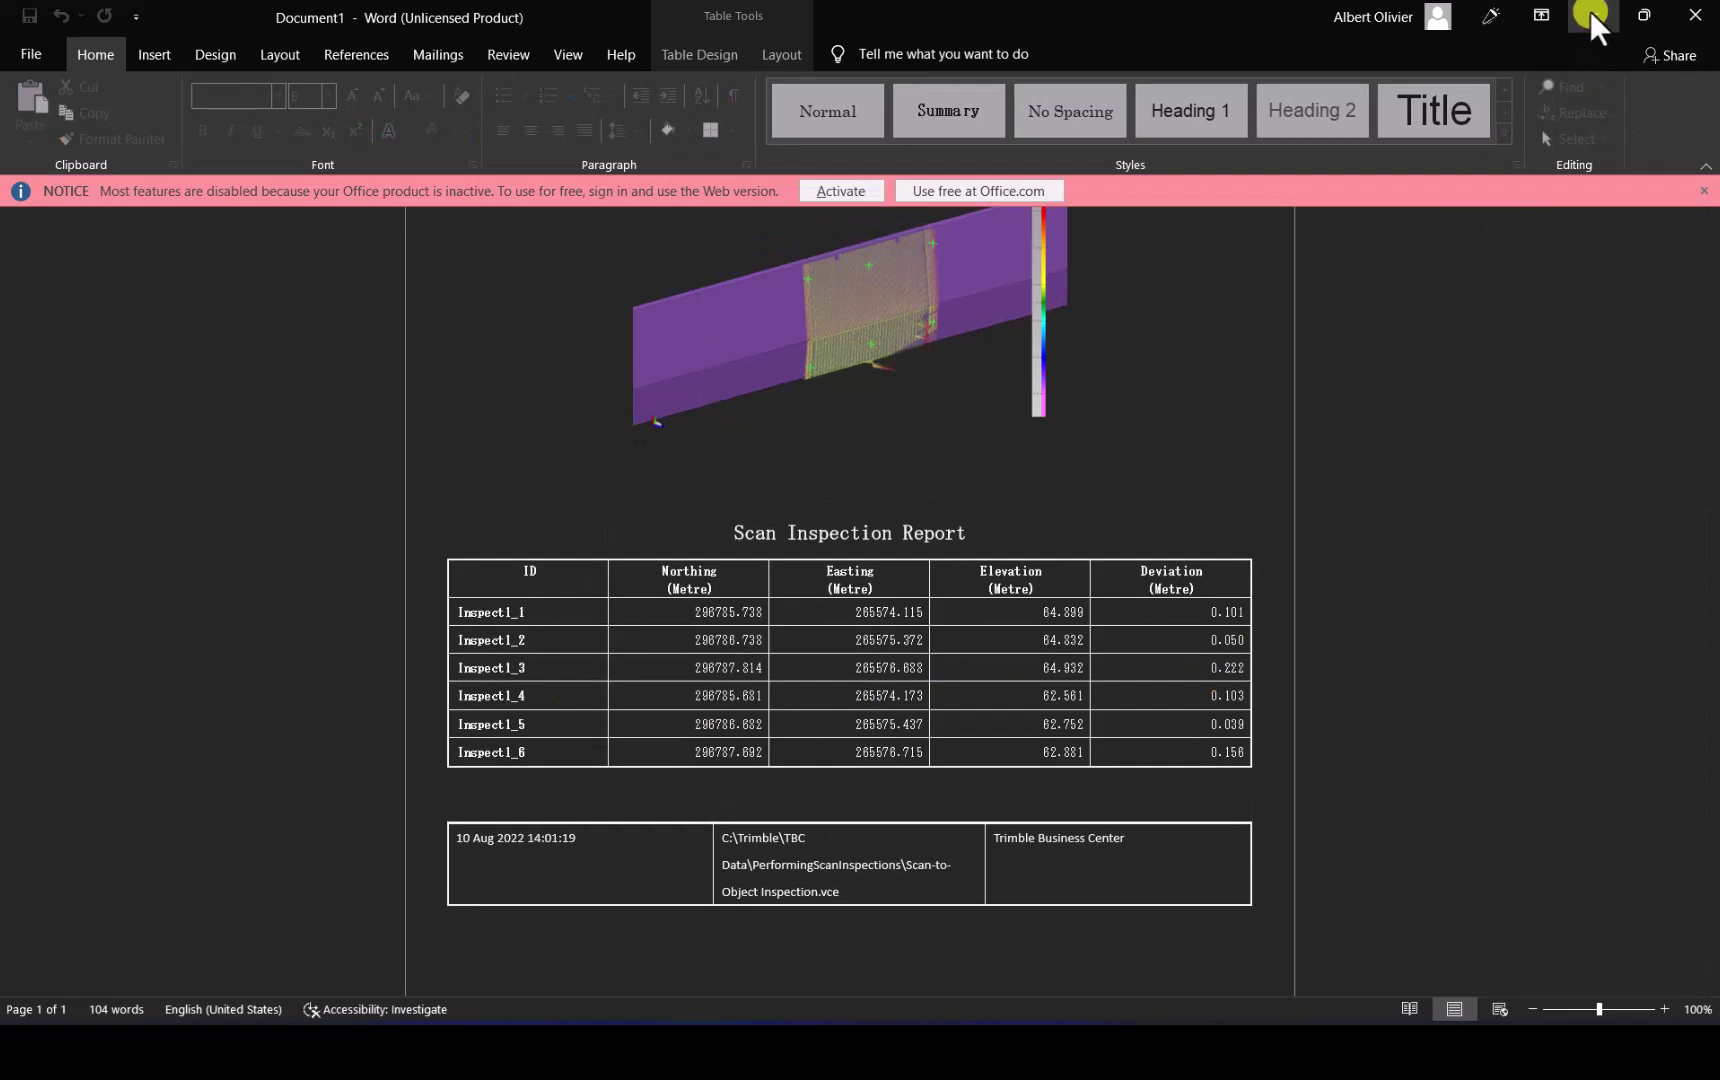
Minimise Word to bring back the barrier's 3D view in Trimble Business Center.
{"action": "left_click", "coordinate": [1593, 13]}
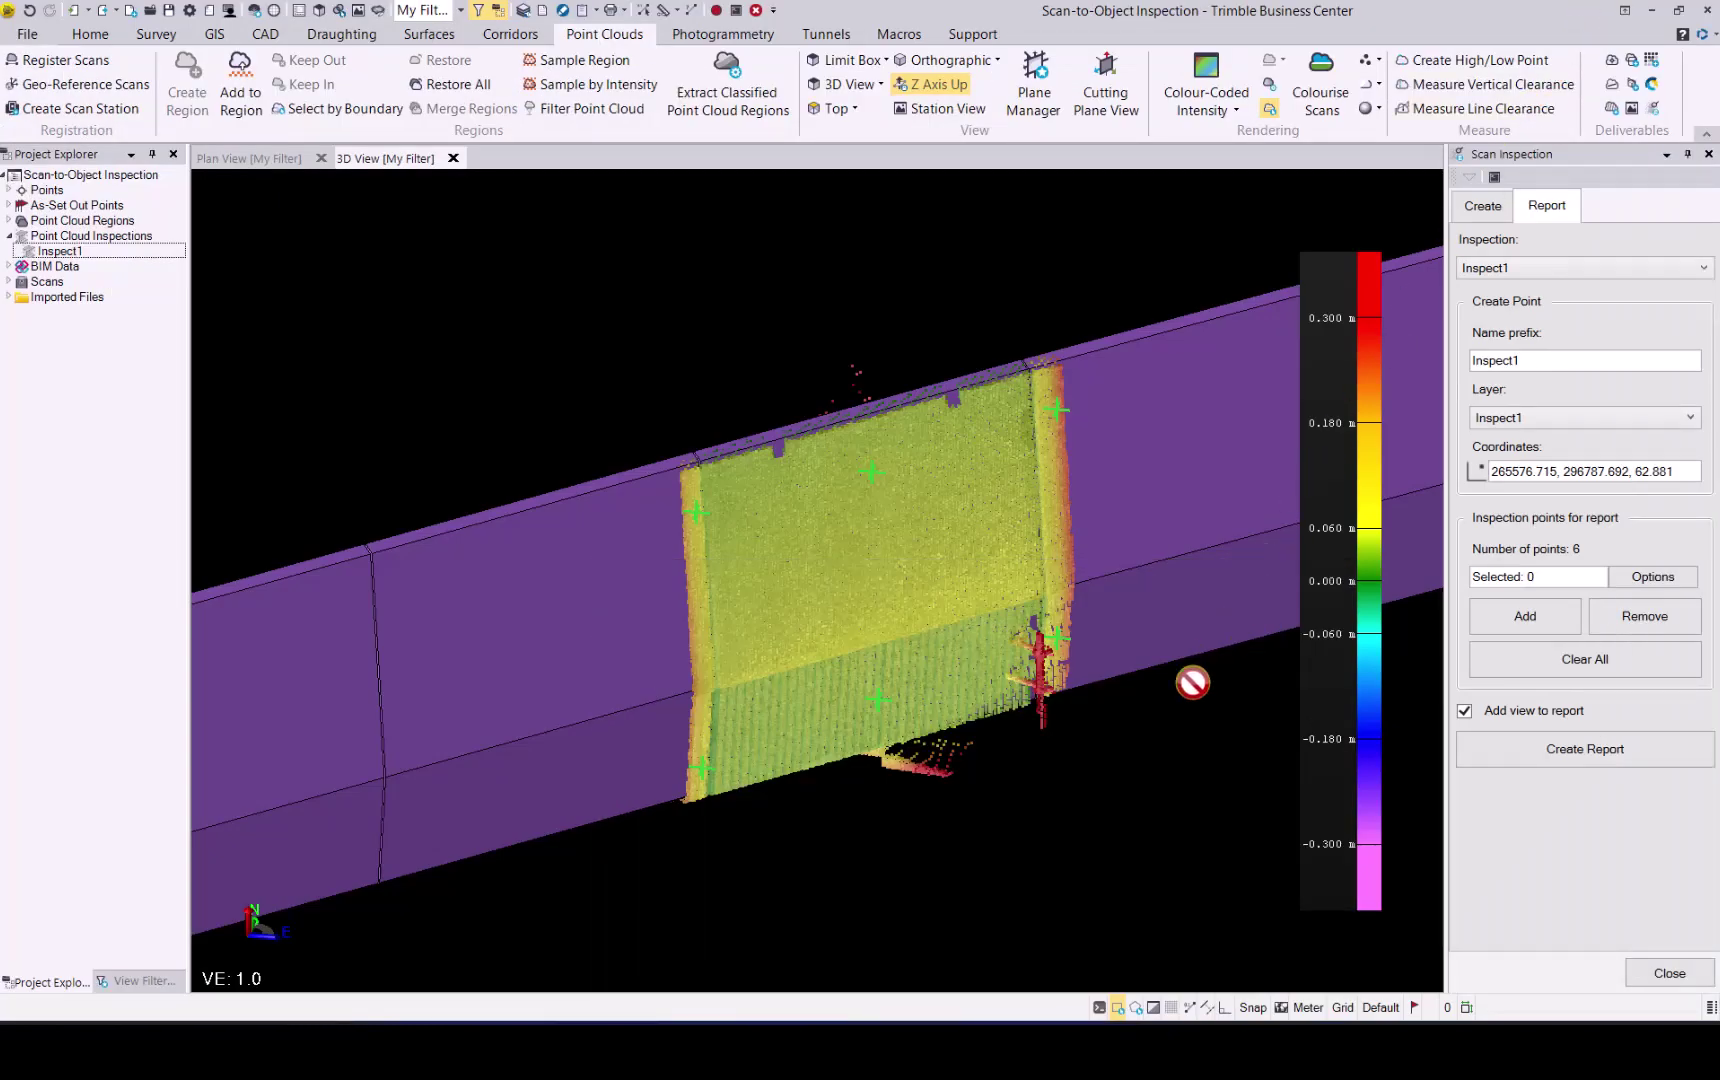